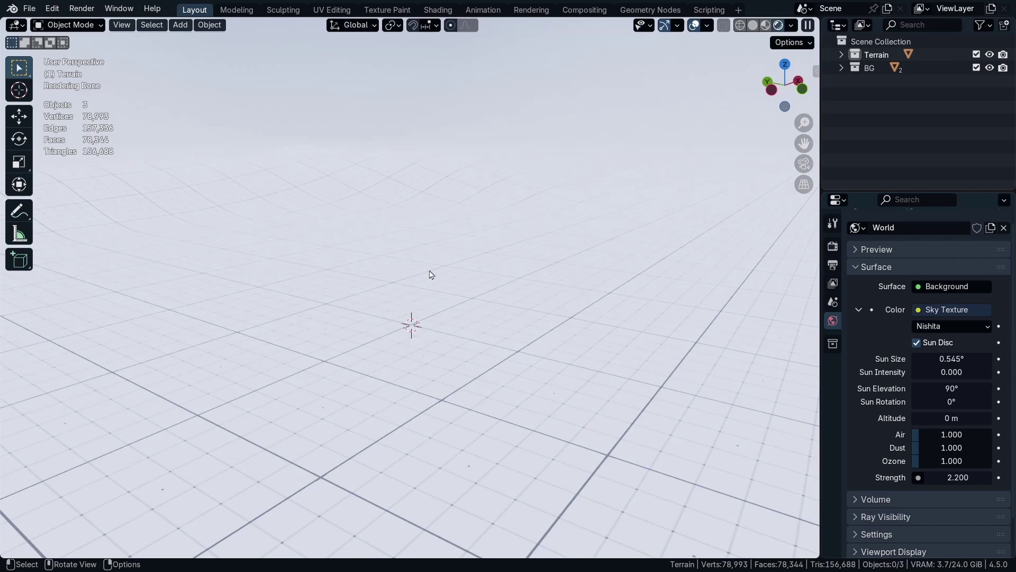
Step: Install the iCars Free pack 1.0.0.zip add-on from D:\ICars and close the preferences
{"action": "left_click", "coordinate": [52, 9]}
{"action": "left_click", "coordinate": [98, 181]}
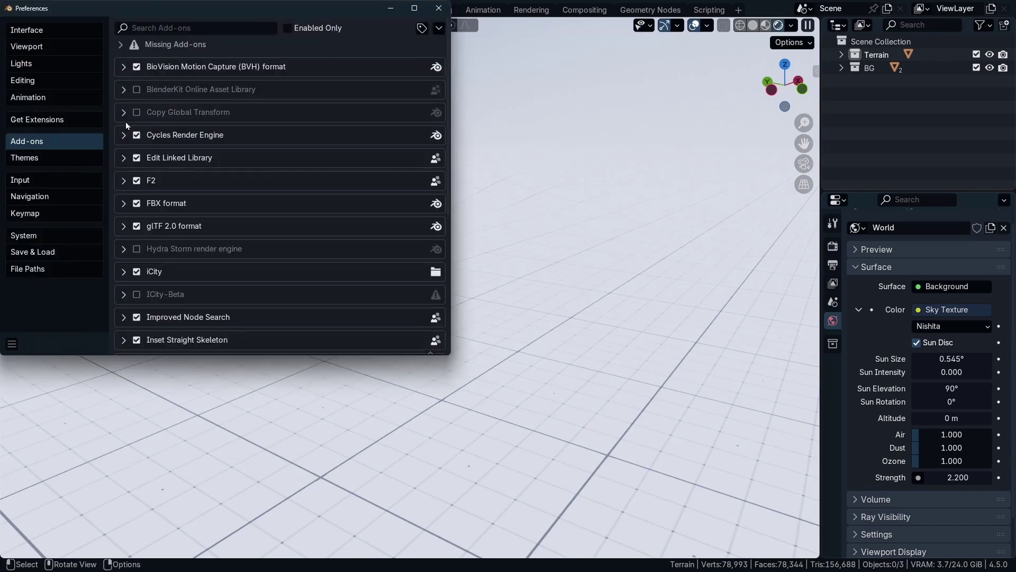
{"action": "left_click", "coordinate": [433, 33]}
{"action": "left_click", "coordinate": [399, 65]}
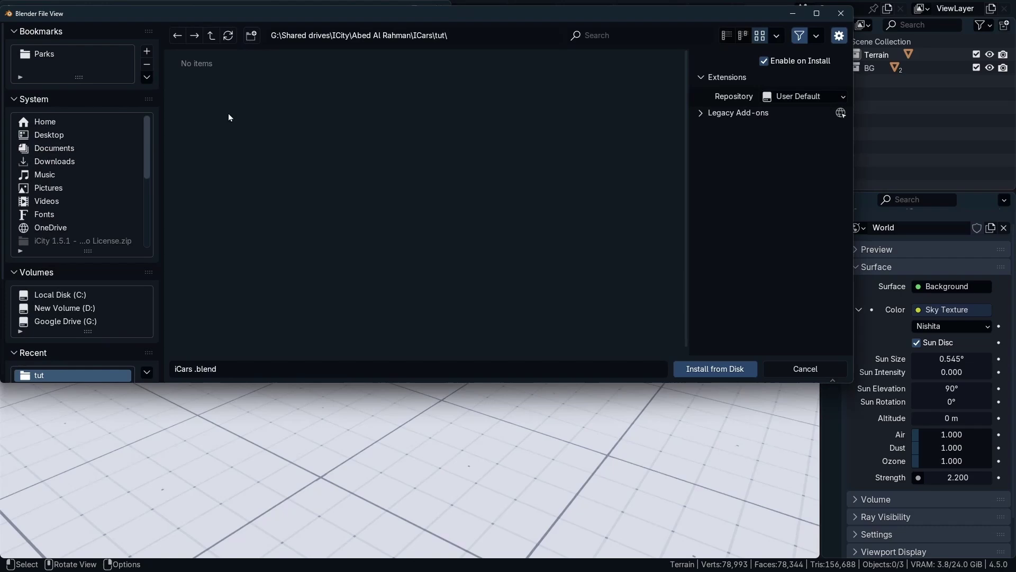
{"action": "left_click", "coordinate": [295, 107]}
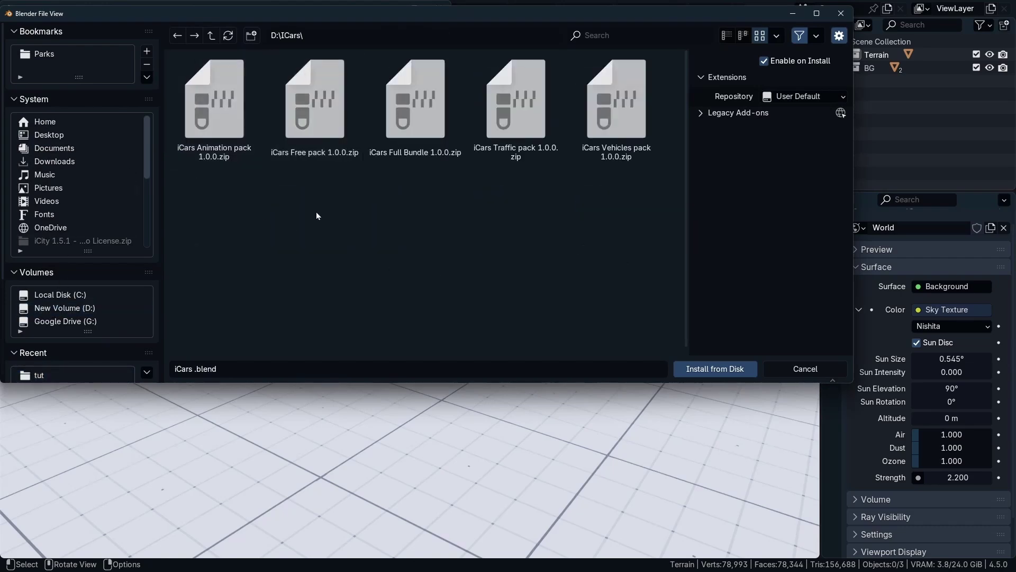
{"action": "double_click", "coordinate": [309, 129]}
{"action": "left_click", "coordinate": [438, 7]}
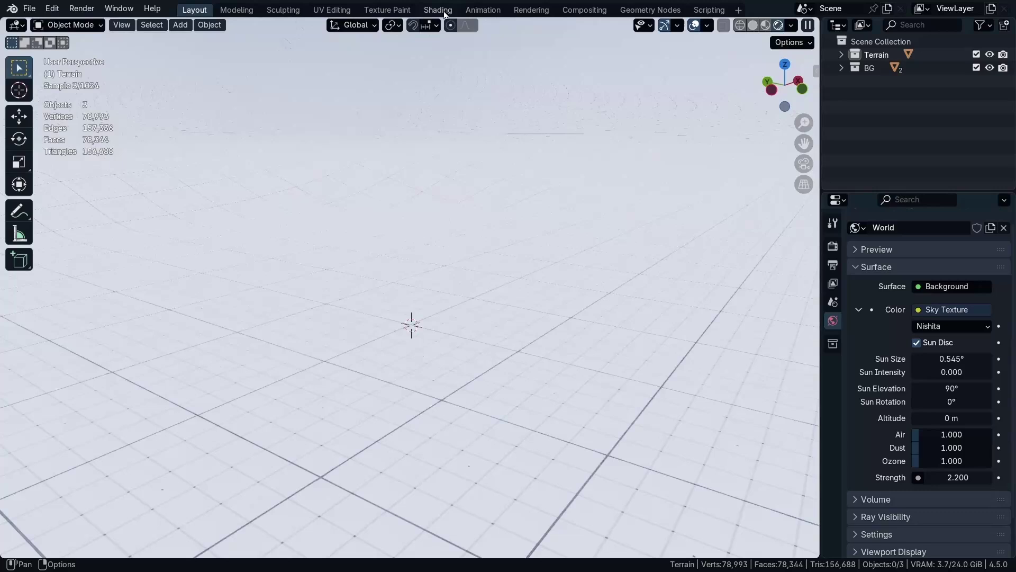
Step: Show the iCars editor beside the 3D view and look through its Traffic and Car Simulation modes, ending on Car Simulation
{"action": "key", "text": "n"}
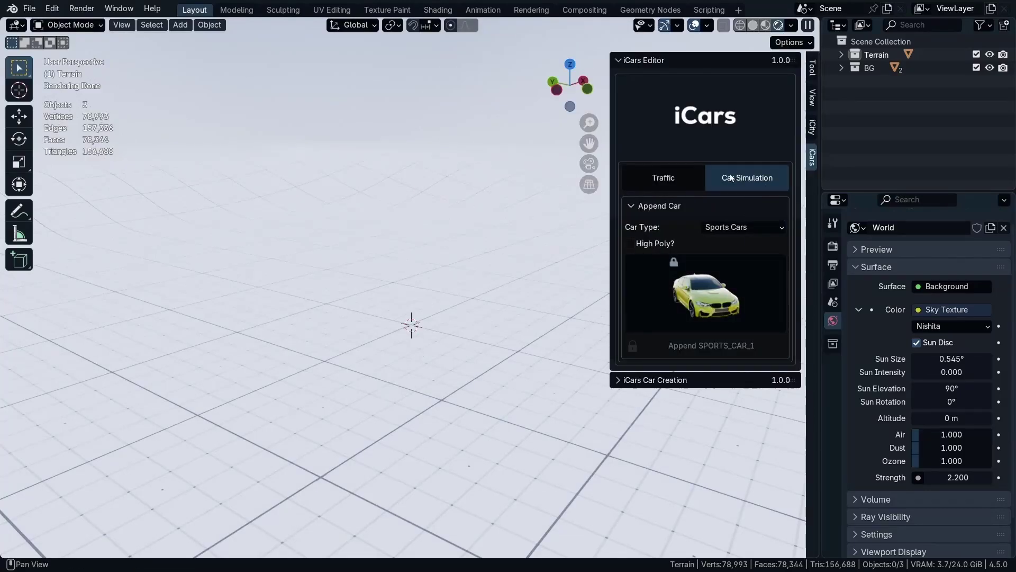
{"action": "key", "text": "n"}
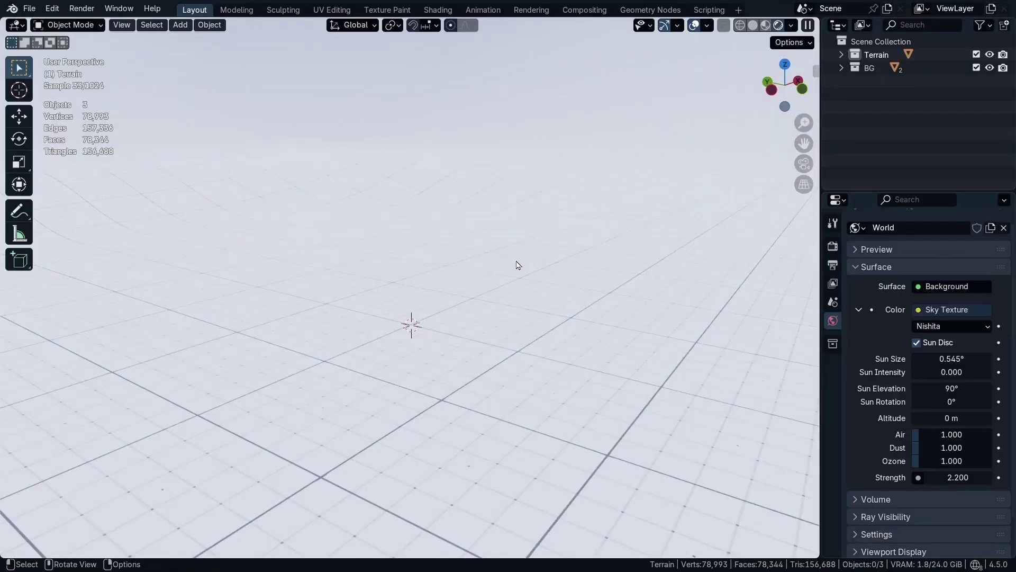
{"action": "key", "text": "n"}
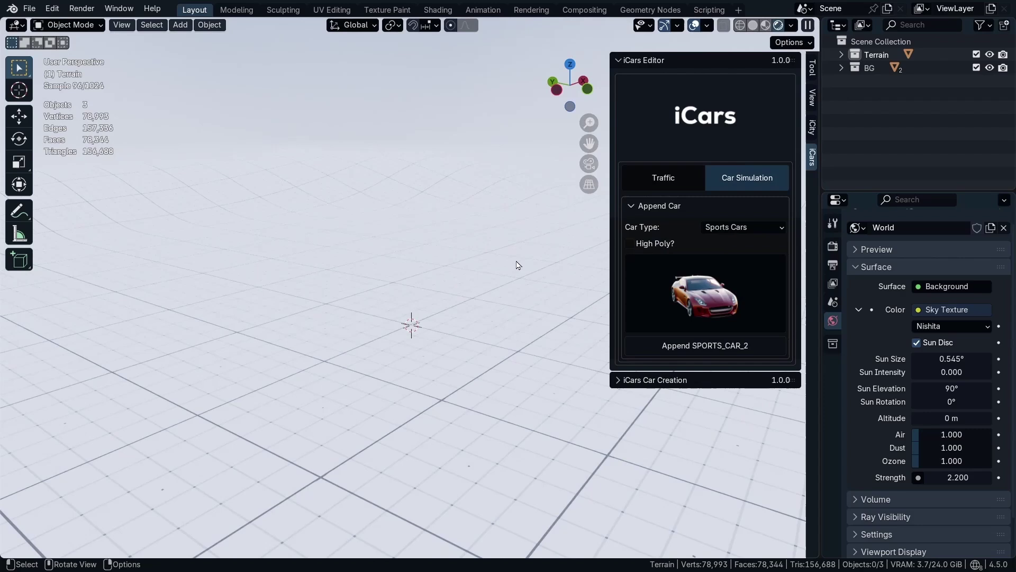
{"action": "key", "text": "n"}
{"action": "key", "text": "n"}
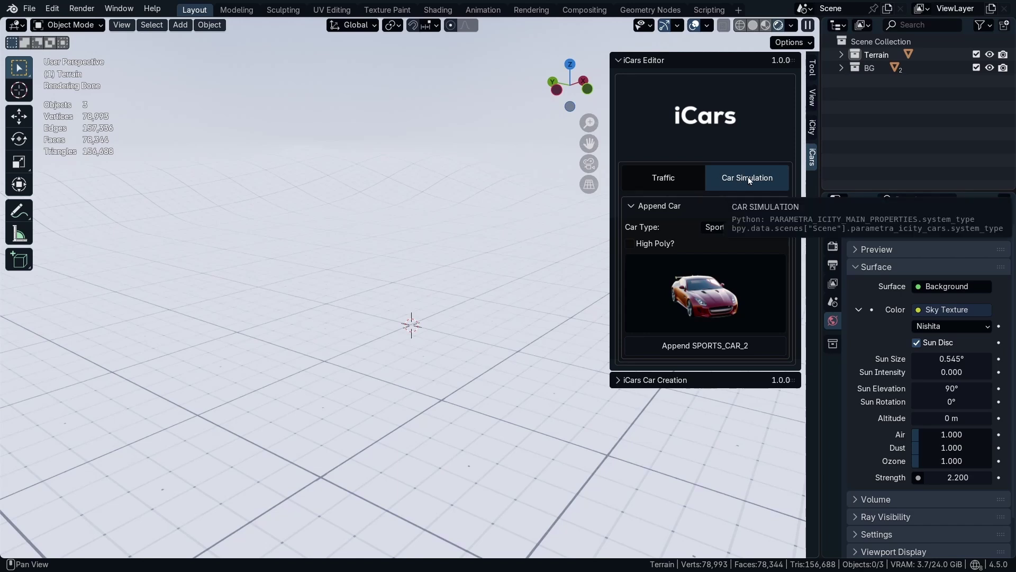
{"action": "left_click", "coordinate": [663, 177]}
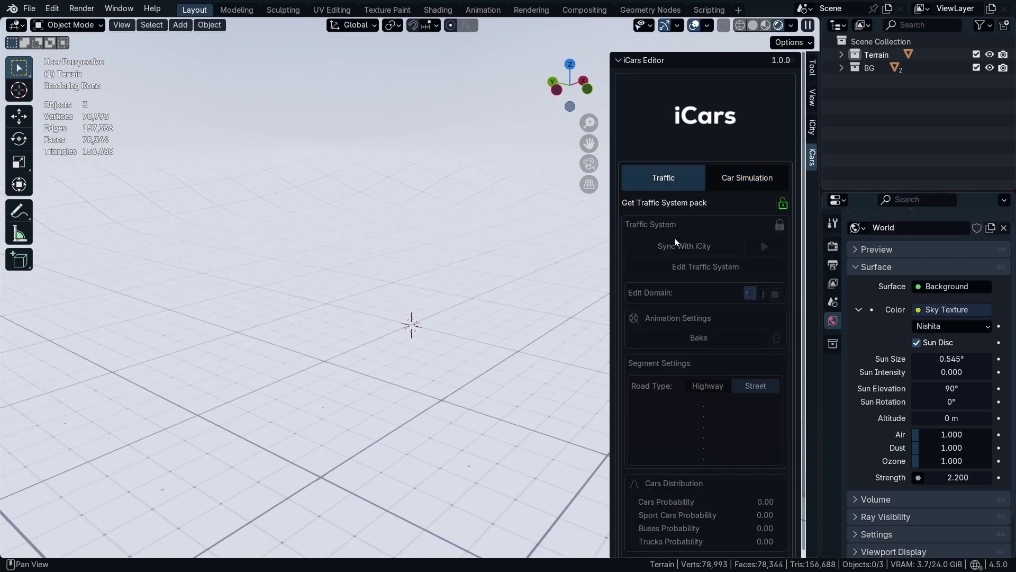
{"action": "left_click", "coordinate": [742, 179]}
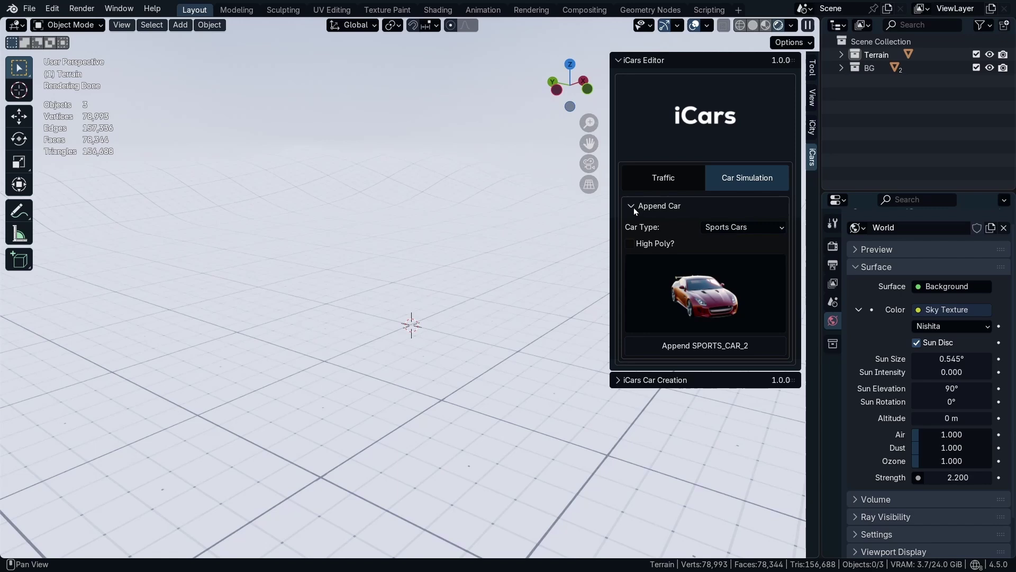
Step: Browse the car types available for appending, previewing Cars and Sports Cars
{"action": "left_click", "coordinate": [743, 227]}
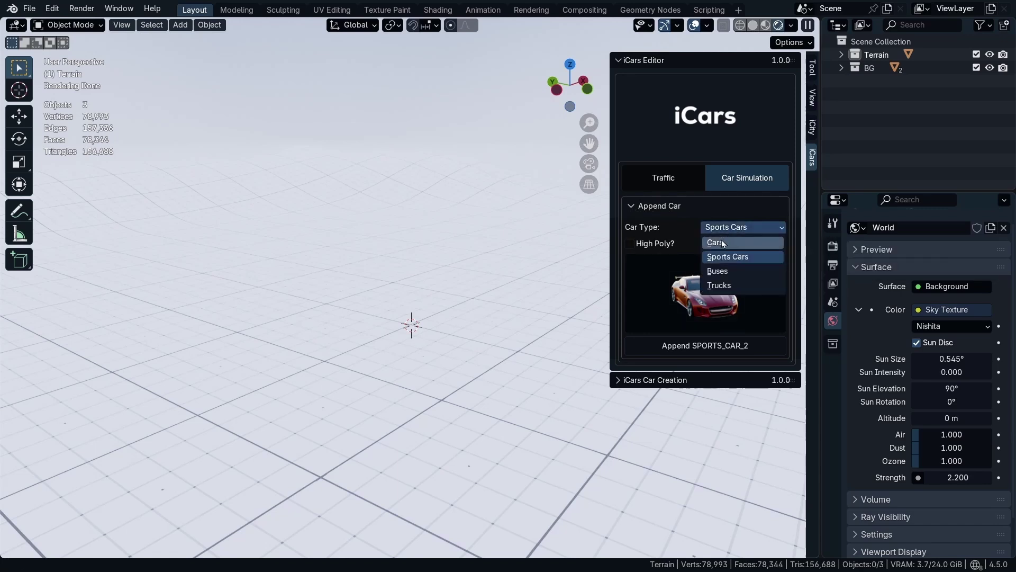
{"action": "left_click", "coordinate": [723, 243]}
{"action": "left_click", "coordinate": [693, 274]}
{"action": "left_click", "coordinate": [698, 272]}
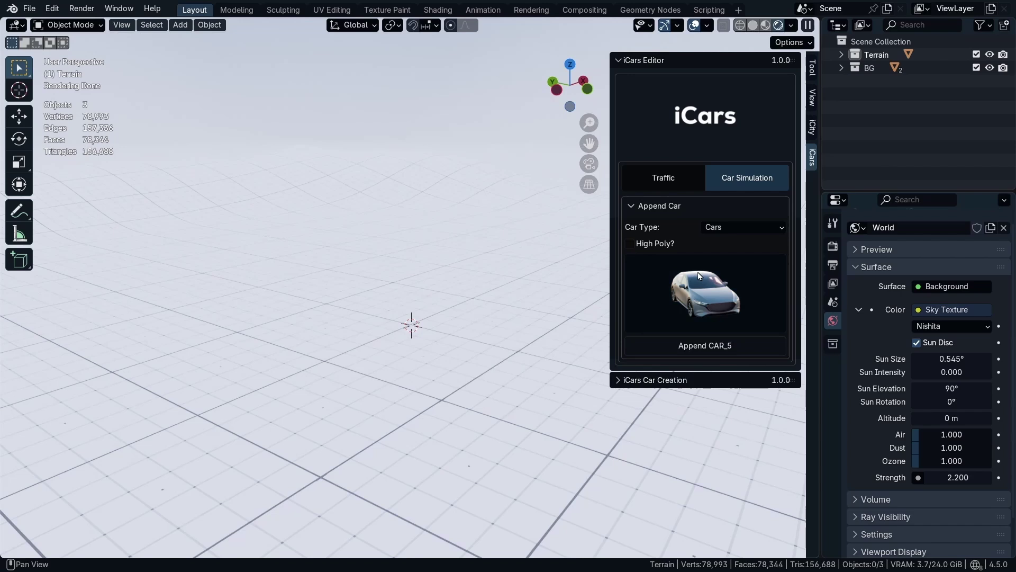
{"action": "left_click", "coordinate": [741, 228]}
{"action": "left_click", "coordinate": [714, 257]}
{"action": "left_click", "coordinate": [734, 225]}
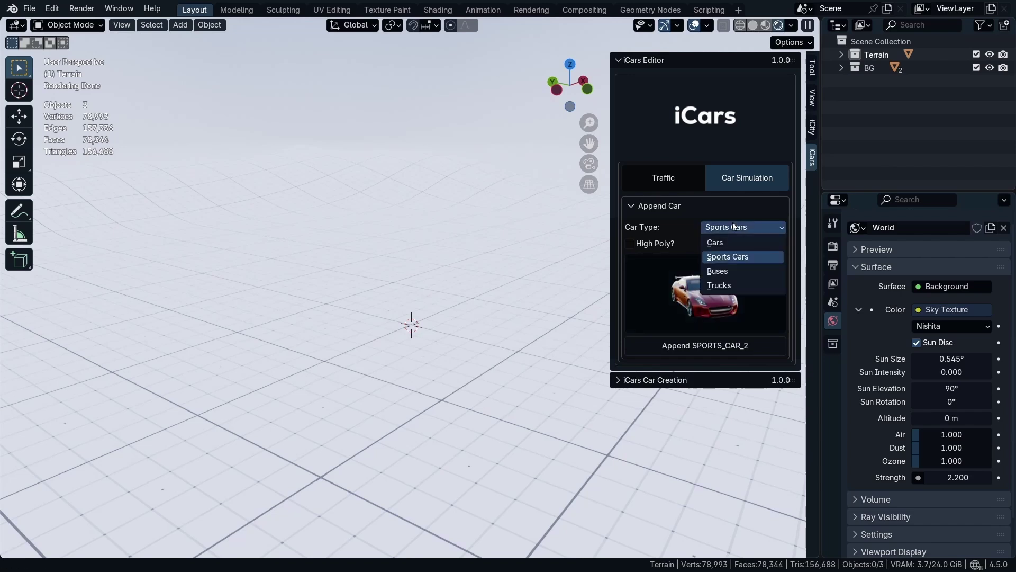
{"action": "left_click", "coordinate": [651, 246]}
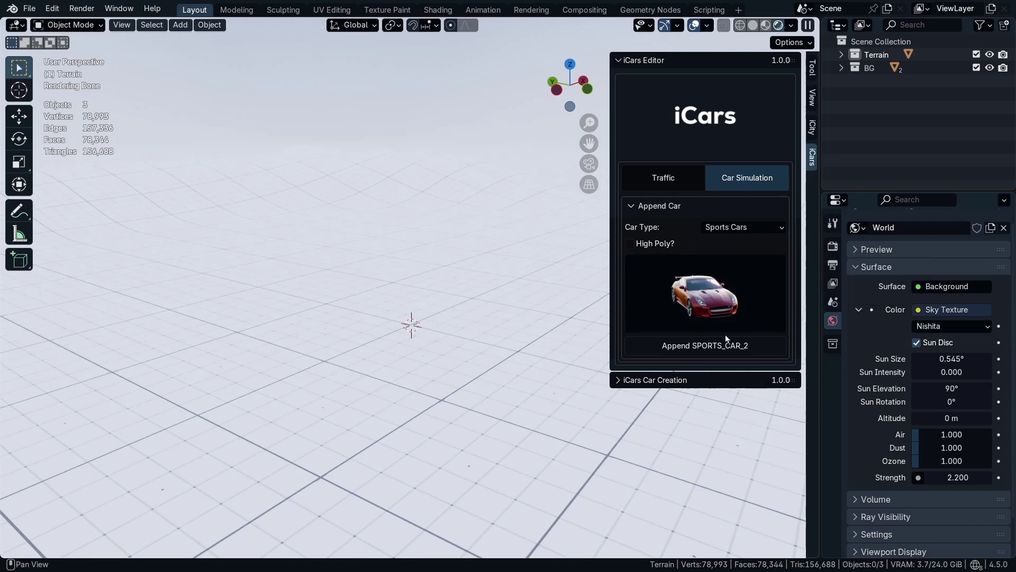
Step: Append the low-poly CAR_5 model from the Cars type to the scene
{"action": "left_click", "coordinate": [754, 227]}
{"action": "left_click", "coordinate": [723, 242]}
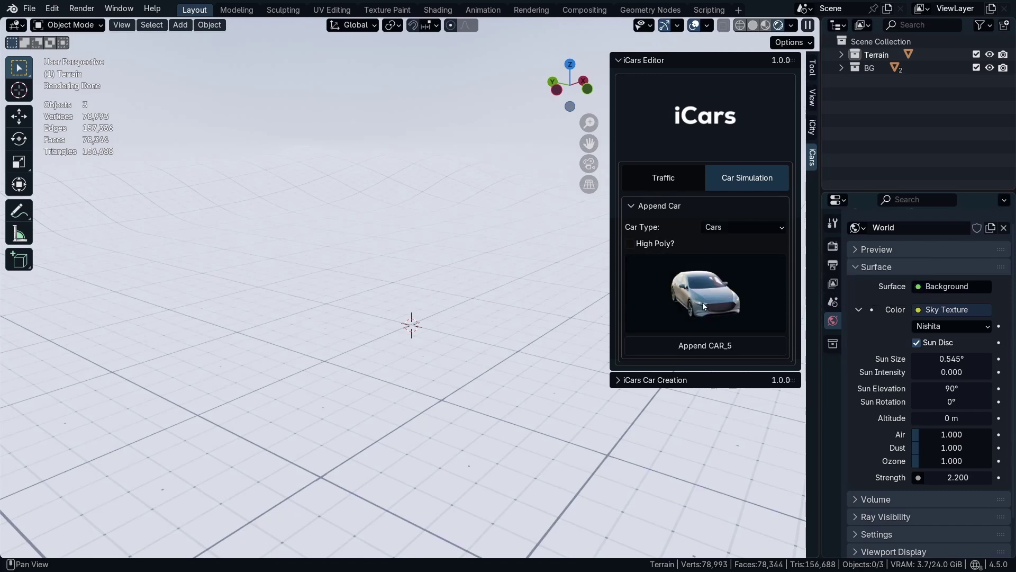
{"action": "left_click", "coordinate": [674, 350]}
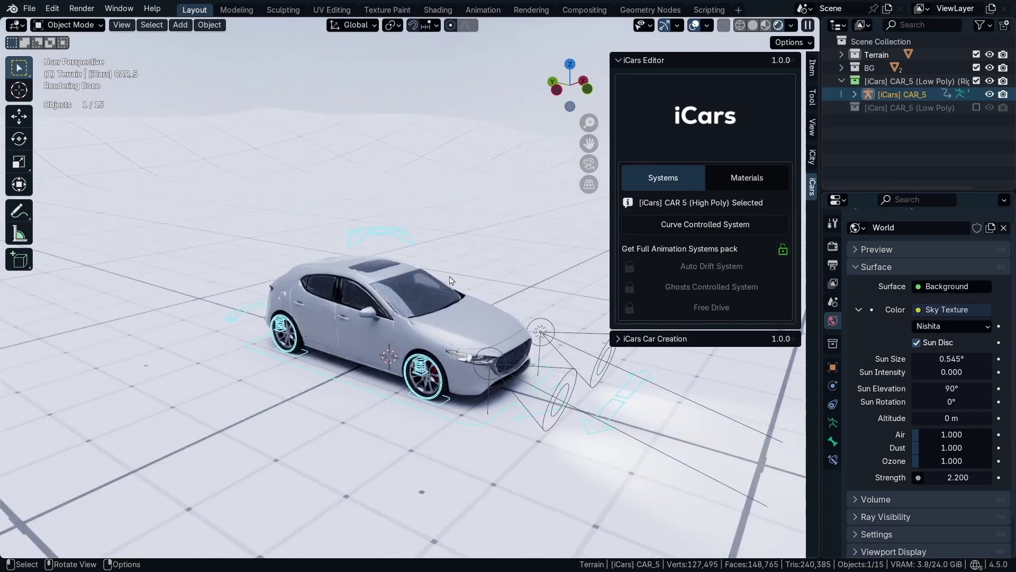
Step: Try moving the suspension control above the car's roof in Pose Mode, and return to Object Mode
{"action": "key", "text": "ctrl+Tab"}
{"action": "left_click", "coordinate": [402, 242]}
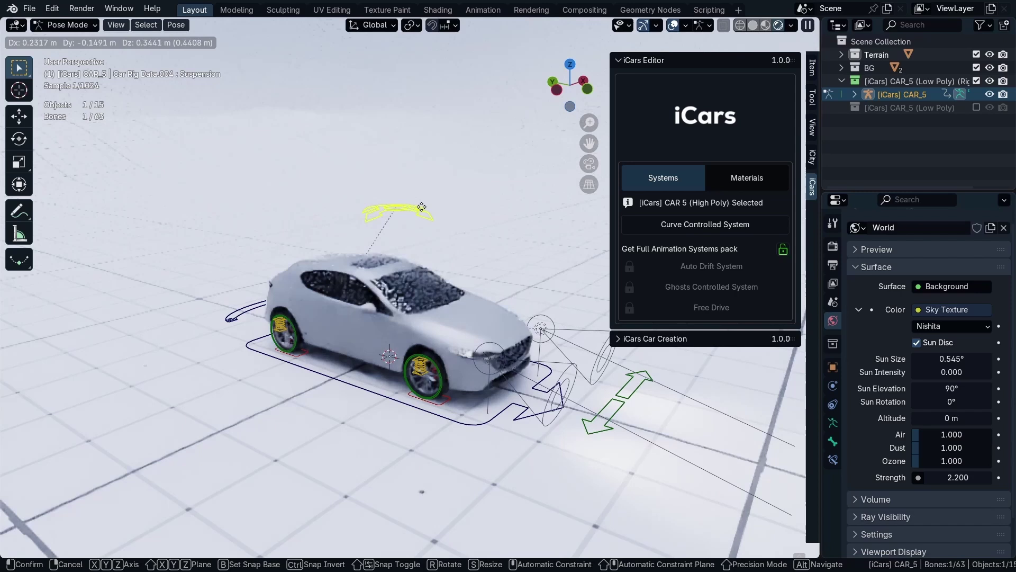
{"action": "scroll", "coordinate": [473, 345], "scroll_direction": "up", "scroll_amount": 3}
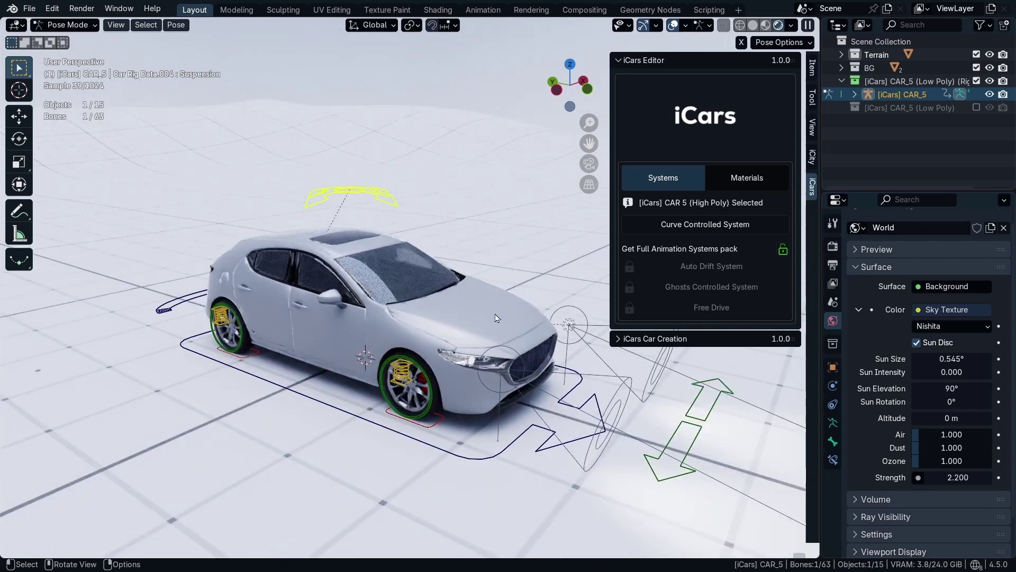
{"action": "scroll", "coordinate": [326, 260], "scroll_direction": "down", "scroll_amount": 1}
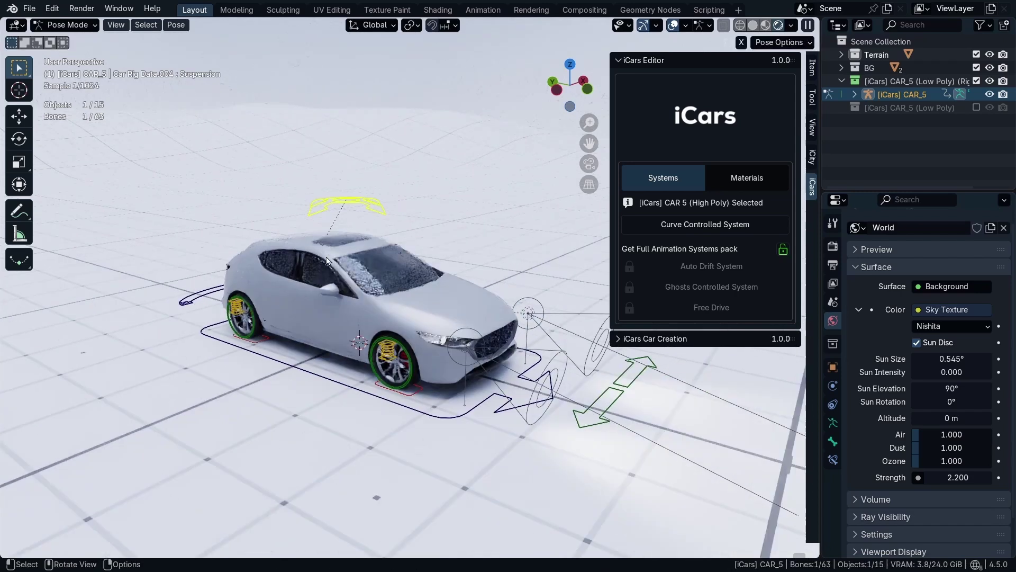
{"action": "key", "text": "ctrl+Tab"}
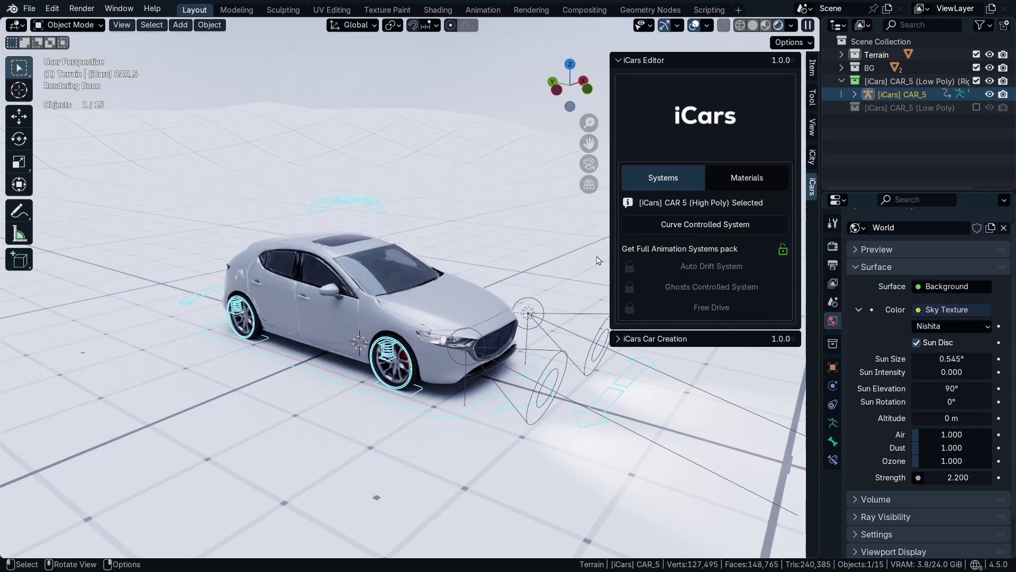
Step: Apply the Curve Controlled System to CAR_5 and widen the iCars editor
{"action": "left_click", "coordinate": [694, 227]}
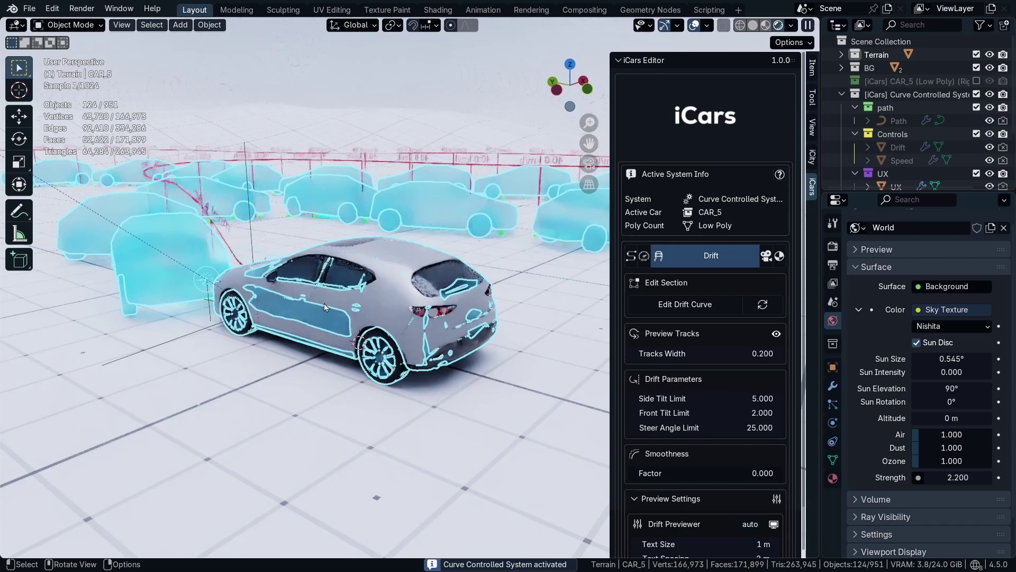
{"action": "scroll", "coordinate": [251, 271], "scroll_direction": "down", "scroll_amount": 5}
{"action": "middle_click_drag", "start_coordinate": [249, 271], "coordinate": [518, 254]}
{"action": "scroll", "coordinate": [567, 341], "scroll_direction": "up", "scroll_amount": 5}
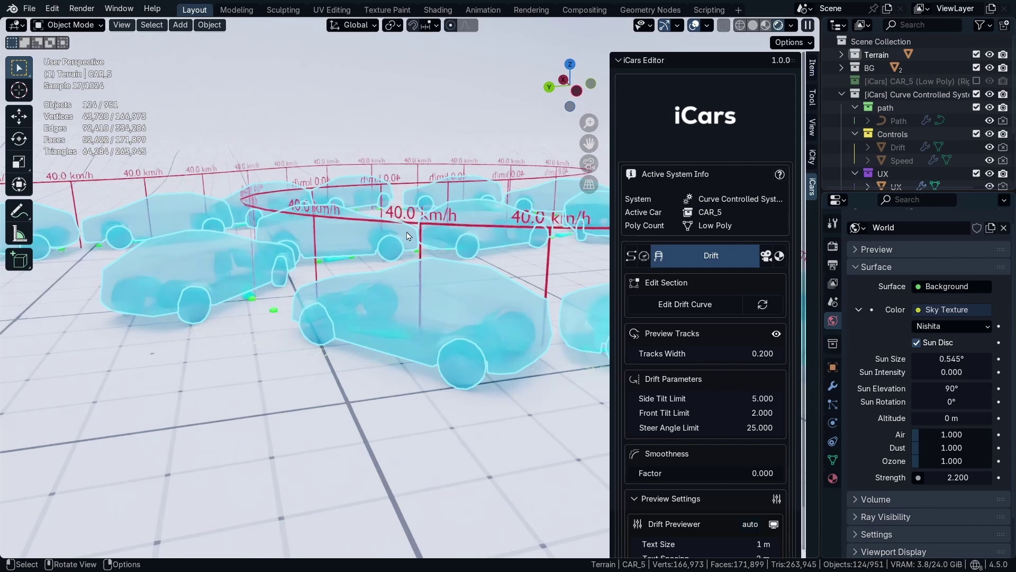
{"action": "scroll", "coordinate": [420, 248], "scroll_direction": "down", "scroll_amount": 8}
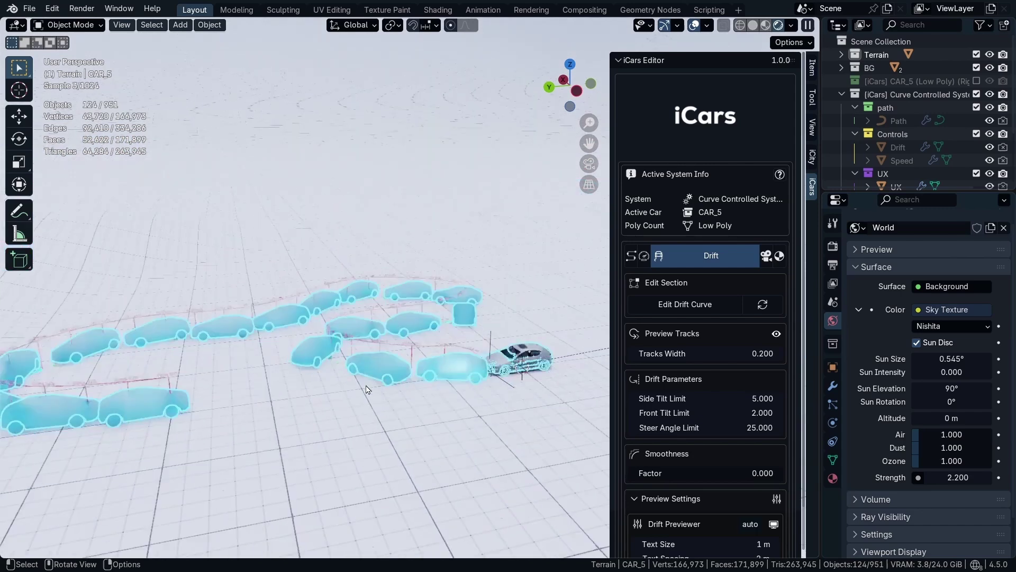
{"action": "left_click_drag", "start_coordinate": [610, 280], "coordinate": [563, 262]}
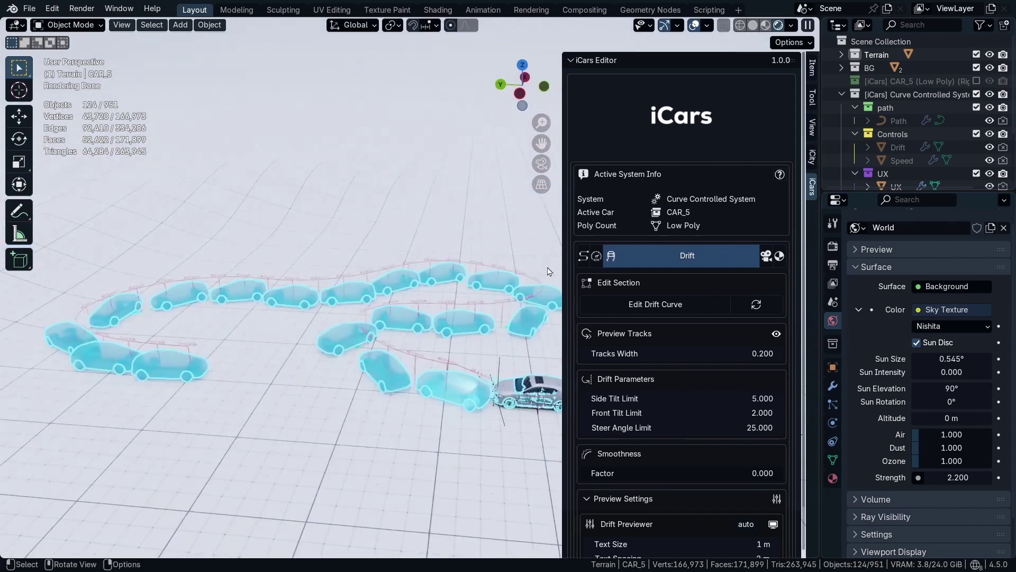
Step: Review the Path, Speed, Drift and camera settings of the car's Curve Controlled System
{"action": "left_click", "coordinate": [583, 256]}
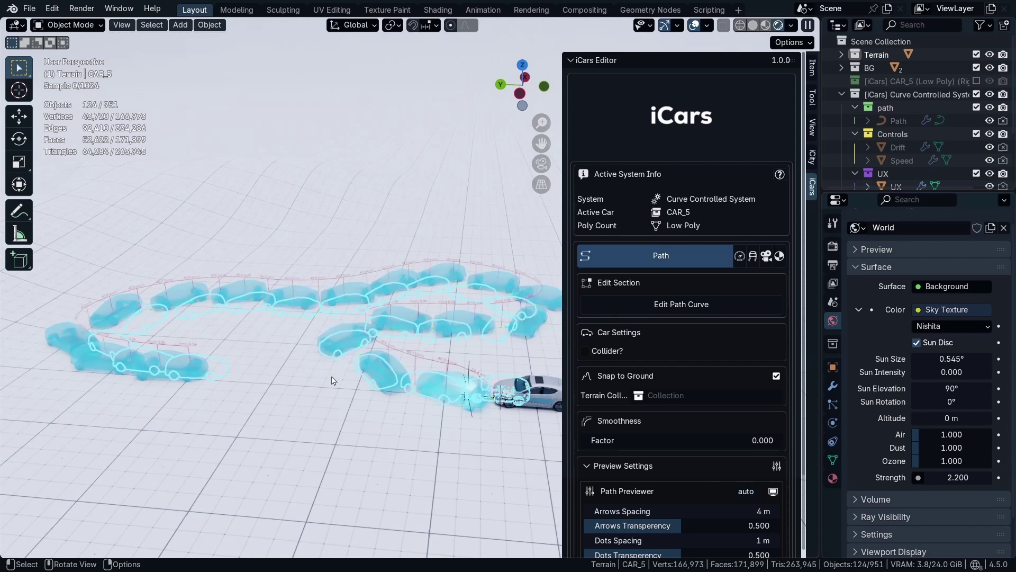
{"action": "scroll", "coordinate": [347, 380], "scroll_direction": "down", "scroll_amount": 1}
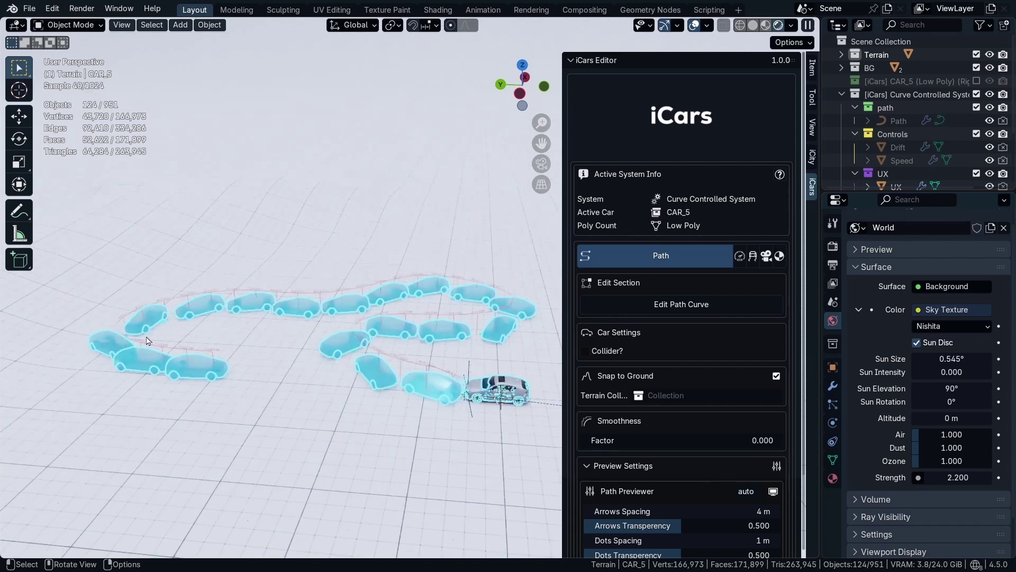
{"action": "left_click", "coordinate": [740, 256]}
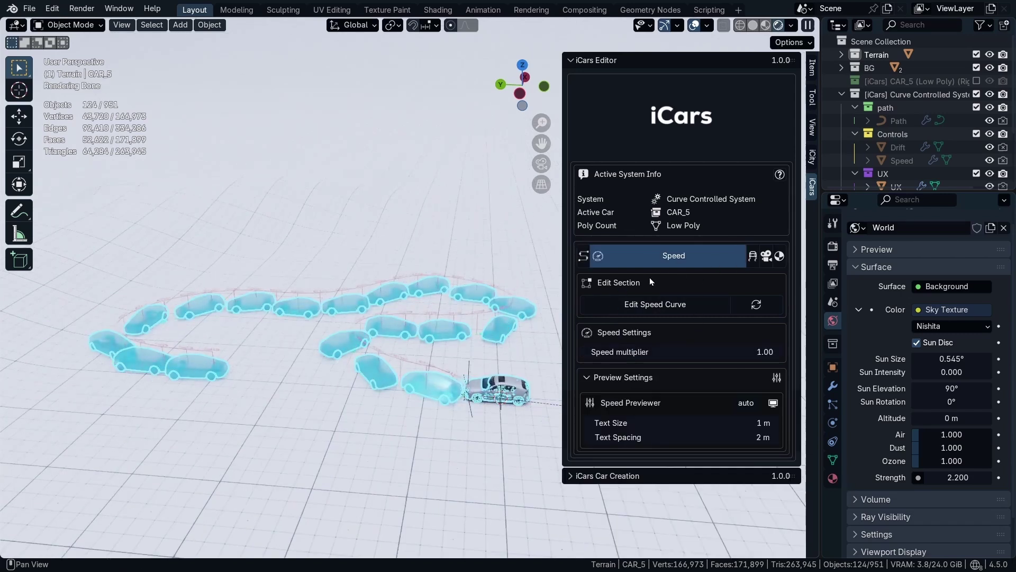
{"action": "left_click", "coordinate": [753, 257]}
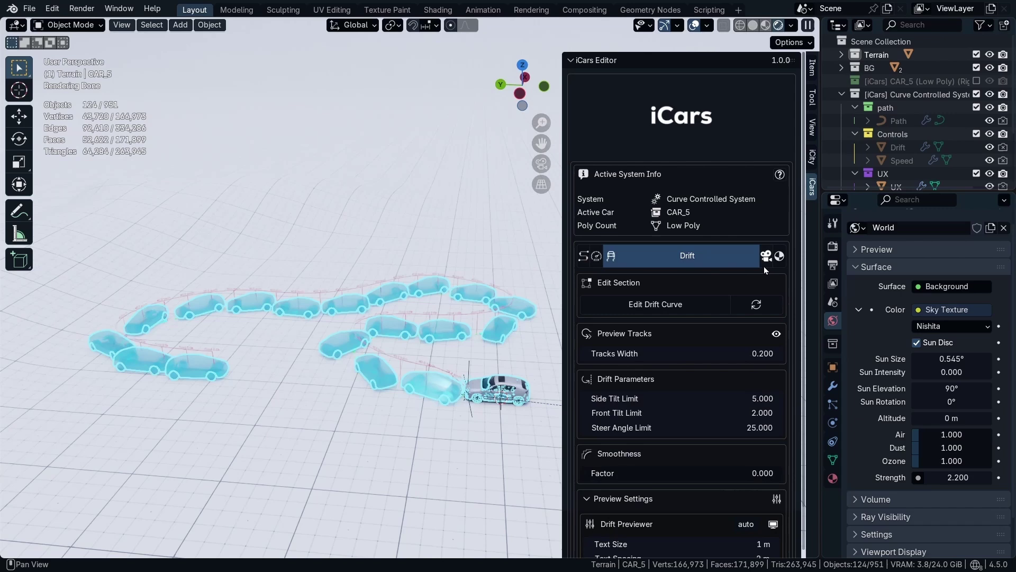
{"action": "left_click", "coordinate": [764, 265]}
Step: Change Color 1 of the car body's base color to a darker grey in the Materials settings
{"action": "left_click", "coordinate": [777, 262]}
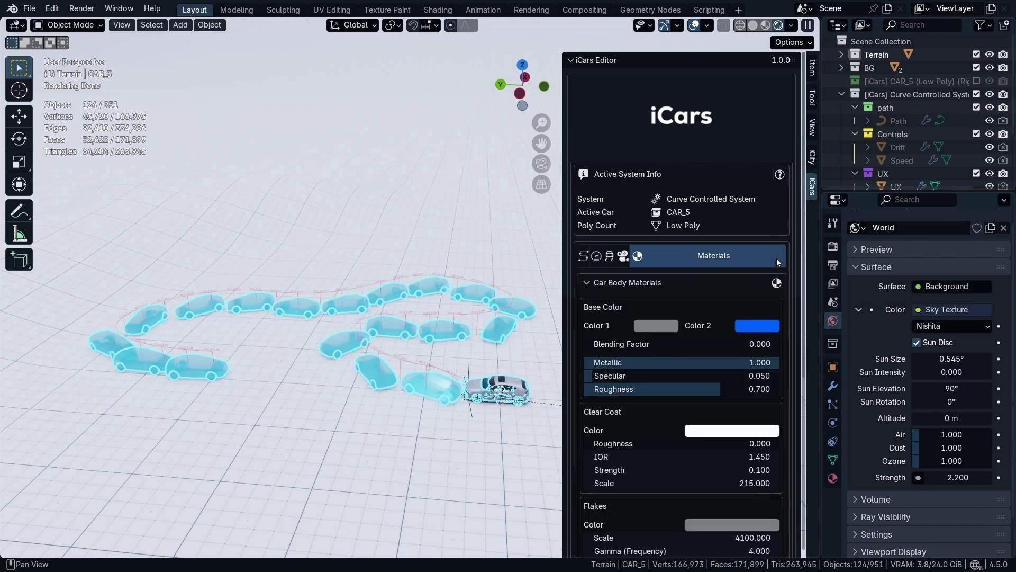
{"action": "scroll", "coordinate": [510, 400], "scroll_direction": "up", "scroll_amount": 9}
{"action": "middle_click_drag", "start_coordinate": [365, 358], "coordinate": [416, 354]}
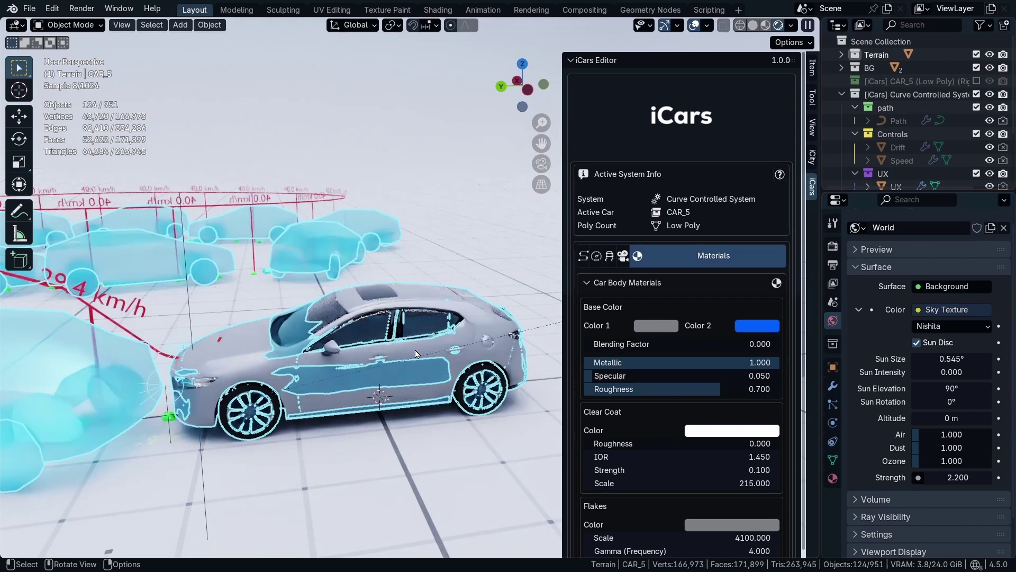
{"action": "scroll", "coordinate": [417, 354], "scroll_direction": "up", "scroll_amount": 1}
{"action": "left_click", "coordinate": [650, 327]}
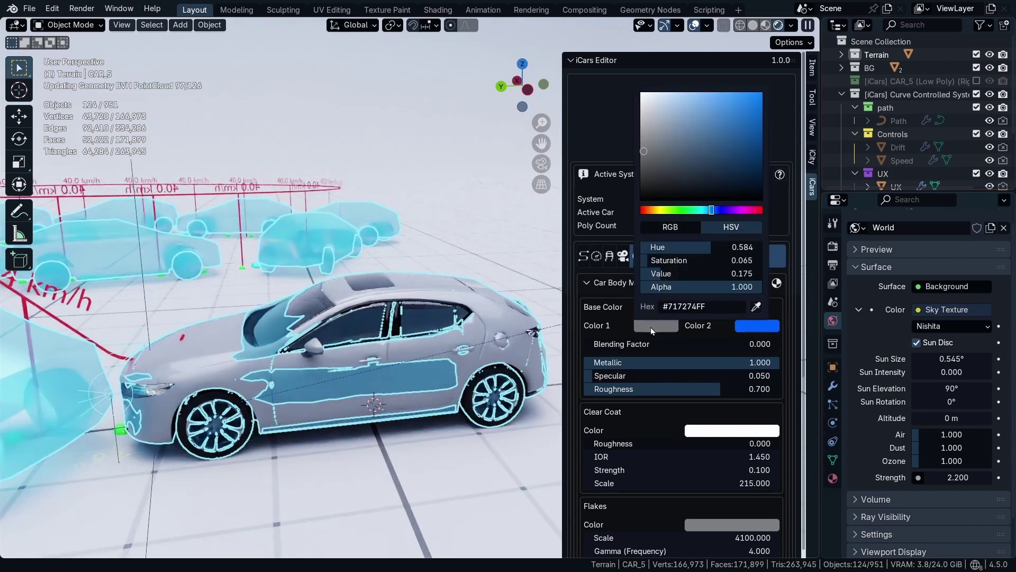
{"action": "scroll", "coordinate": [650, 328], "scroll_direction": "down", "scroll_amount": 3}
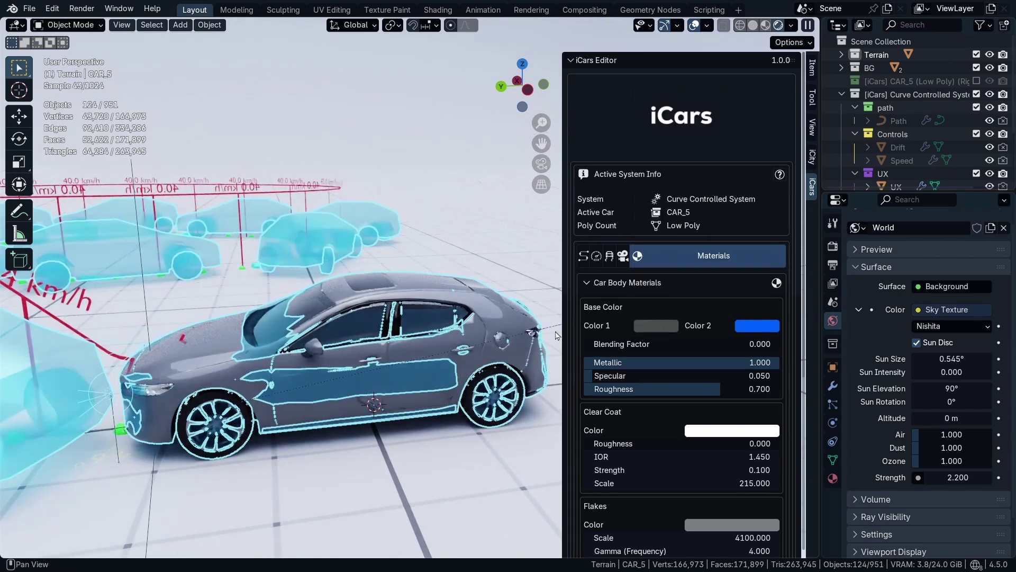
Step: Enter path curve editing for the car's Curve Controlled System and delete all vertices of the default path
{"action": "left_click", "coordinate": [583, 256]}
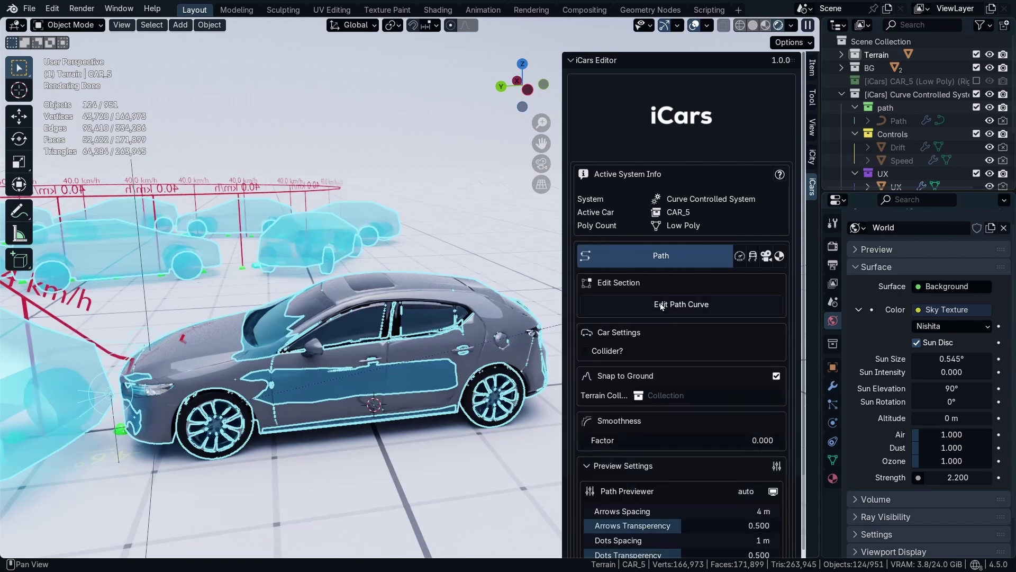
{"action": "left_click", "coordinate": [642, 302]}
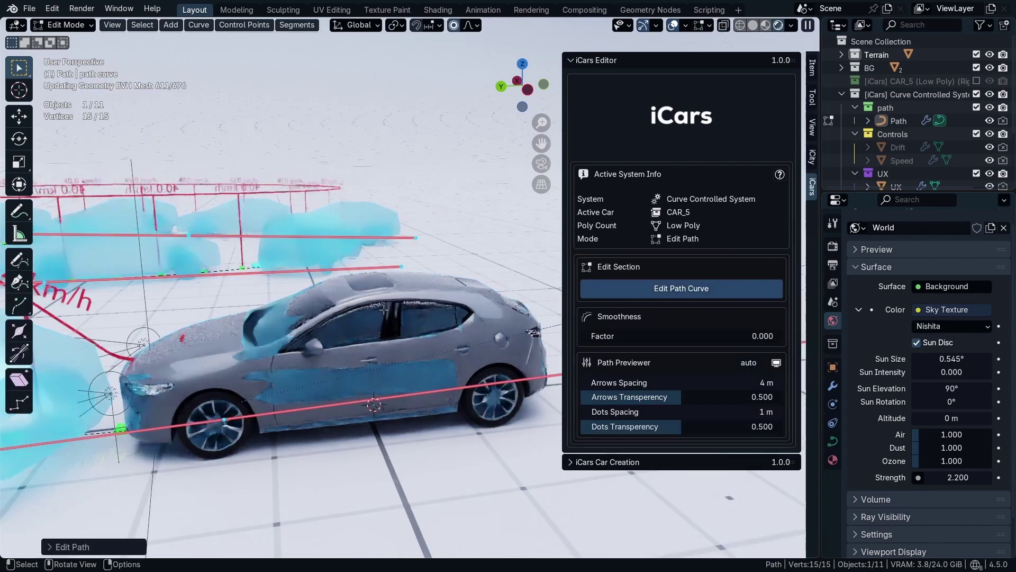
{"action": "scroll", "coordinate": [447, 371], "scroll_direction": "down", "scroll_amount": 9}
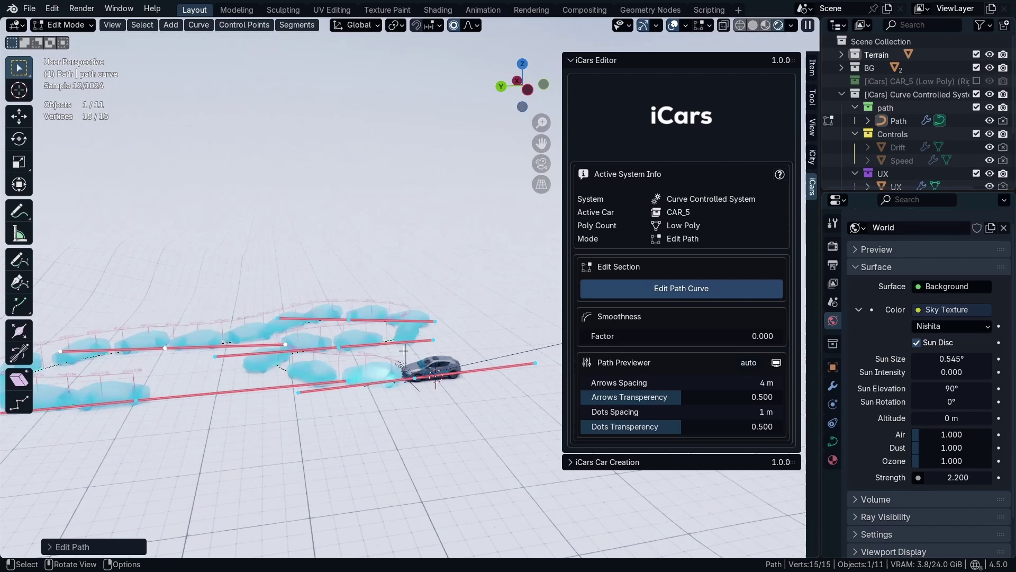
{"action": "key", "text": "KP_7"}
{"action": "scroll", "coordinate": [403, 349], "scroll_direction": "down", "scroll_amount": 4}
{"action": "key", "text": "x"}
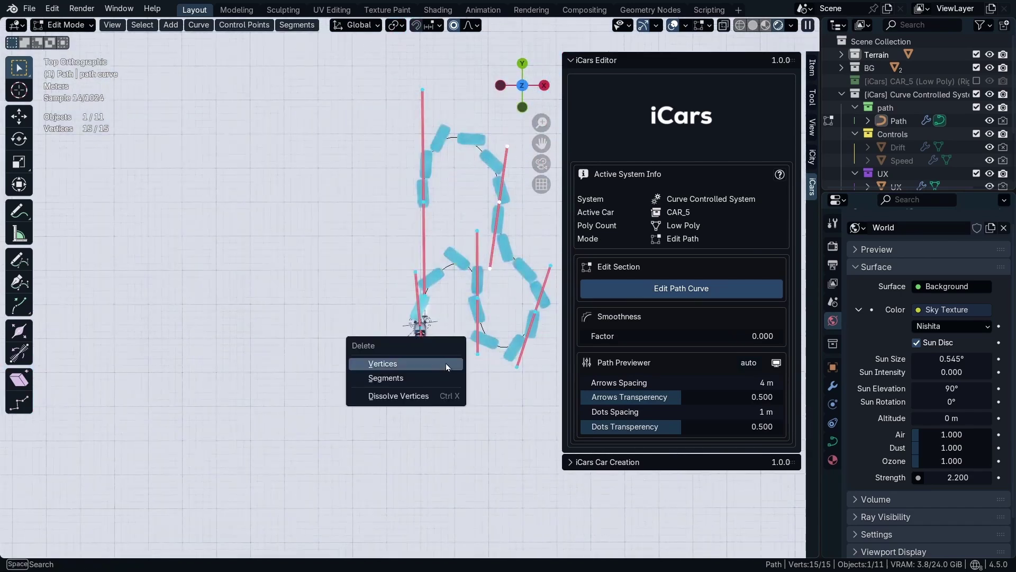
{"action": "left_click", "coordinate": [373, 360]}
Step: Draw a winding freehand Bézier path across the terrain from above and finish editing the path curve
{"action": "left_click", "coordinate": [19, 260]}
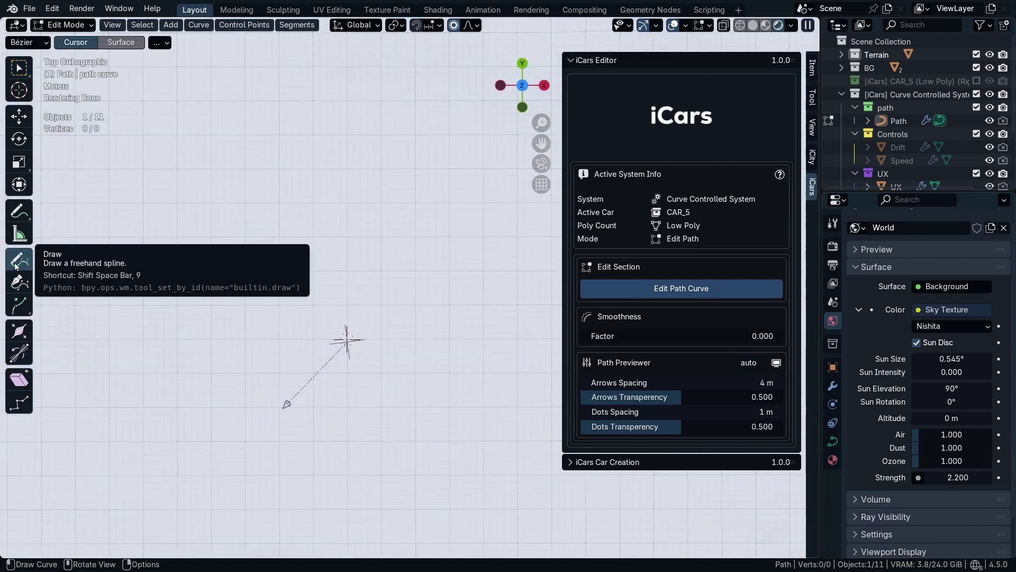
{"action": "scroll", "coordinate": [327, 246], "scroll_direction": "down", "scroll_amount": 4}
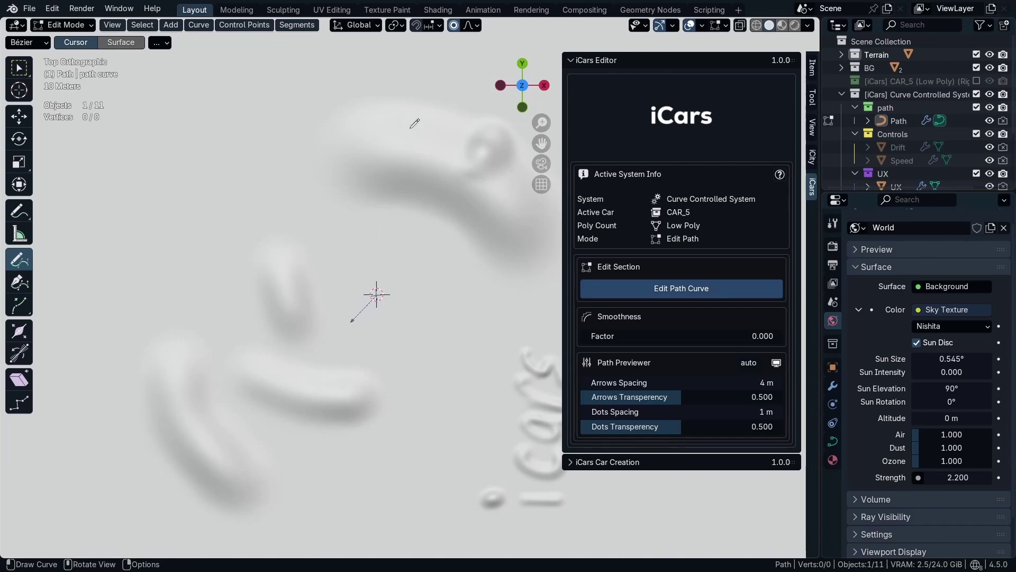
{"action": "mouse_move", "coordinate": [415, 89]}
{"action": "left_mouse_down"}
{"action": "mouse_move", "coordinate": [370, 276]}
{"action": "mouse_move", "coordinate": [232, 307]}
{"action": "left_mouse_up"}
{"action": "scroll", "coordinate": [316, 292], "scroll_direction": "up", "scroll_amount": 2}
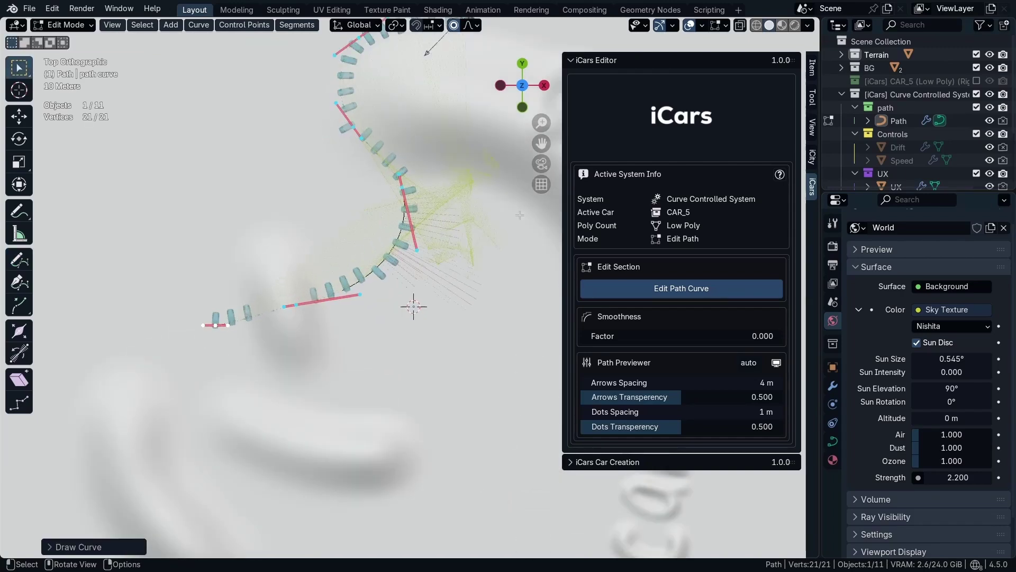
{"action": "middle_click_drag", "start_coordinate": [426, 234], "coordinate": [621, 311]}
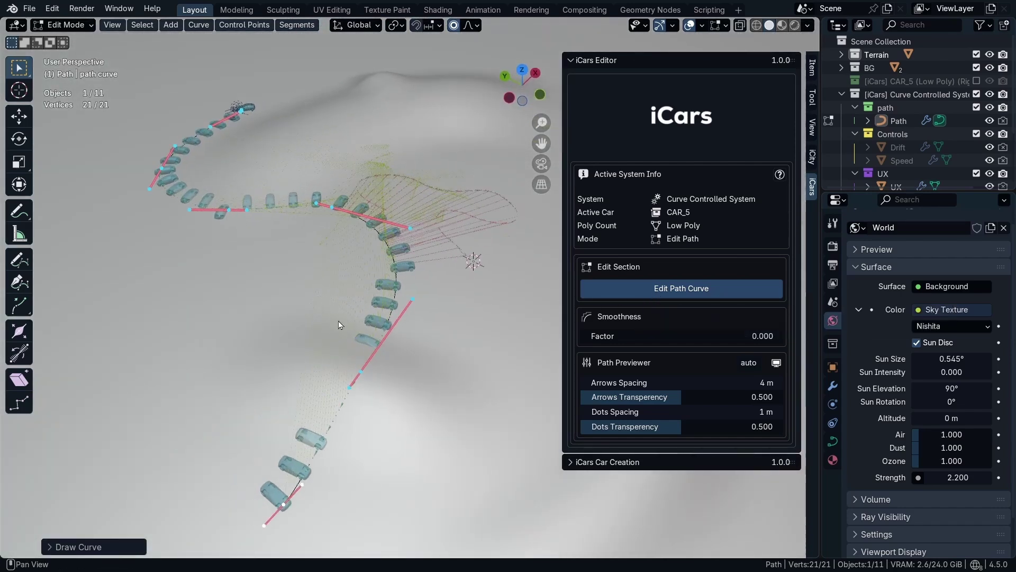
{"action": "middle_click_drag", "start_coordinate": [339, 325], "coordinate": [620, 234]}
{"action": "scroll", "coordinate": [367, 243], "scroll_direction": "up", "scroll_amount": 6}
{"action": "middle_click_drag", "start_coordinate": [365, 218], "coordinate": [406, 247]}
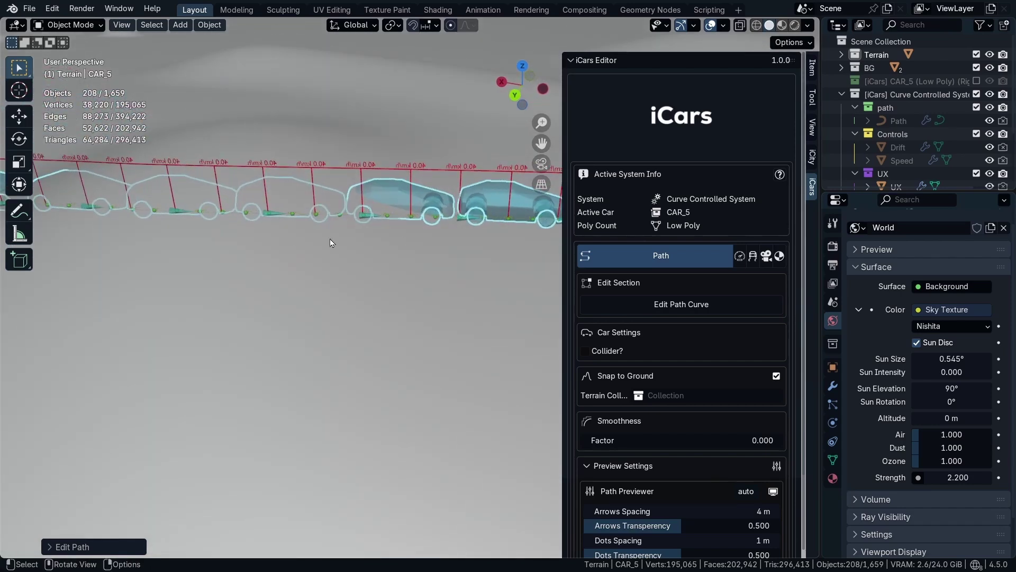
Step: Inspect the car previews in Rendered shading and set the Snap to Ground terrain collection to Terrain
{"action": "middle_click_drag", "start_coordinate": [331, 243], "coordinate": [174, 227], "text": "shift"}
{"action": "key", "text": "z"}
{"action": "left_click", "coordinate": [229, 178]}
{"action": "scroll", "coordinate": [281, 220], "scroll_direction": "down", "scroll_amount": 4}
{"action": "middle_click_drag", "start_coordinate": [282, 220], "coordinate": [337, 267], "text": "shift"}
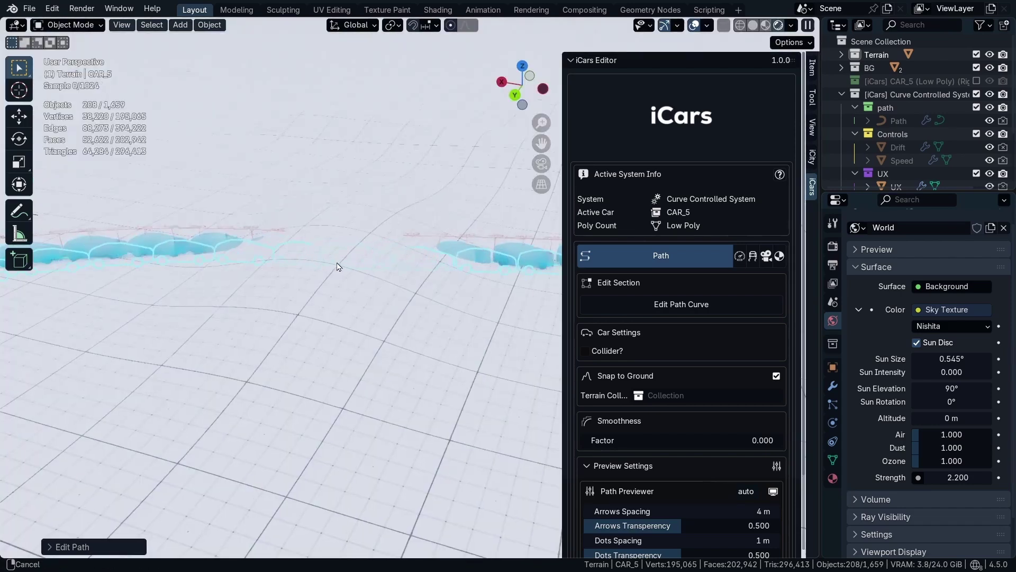
{"action": "left_click", "coordinate": [656, 396]}
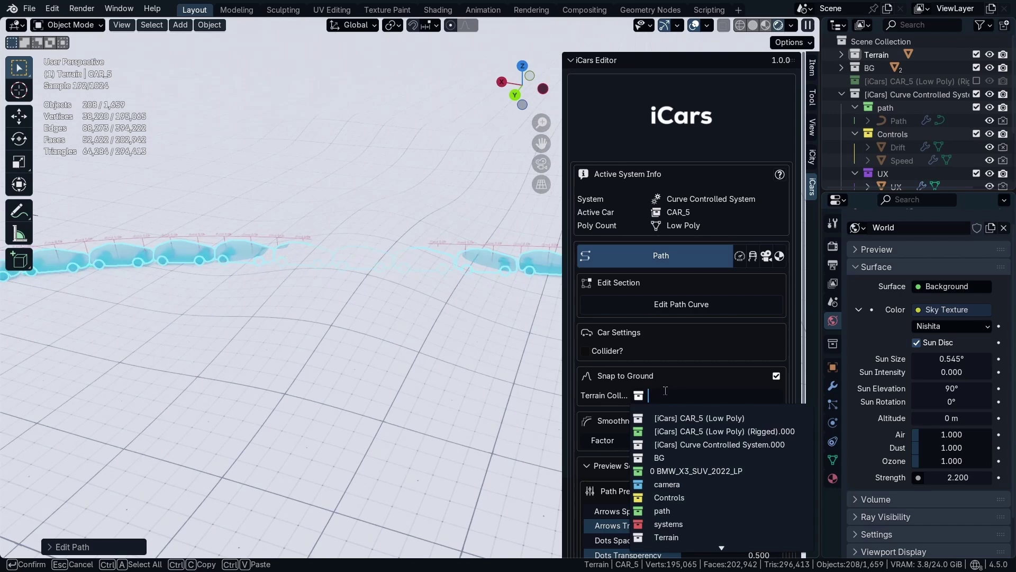
{"action": "type", "text": "ter"}
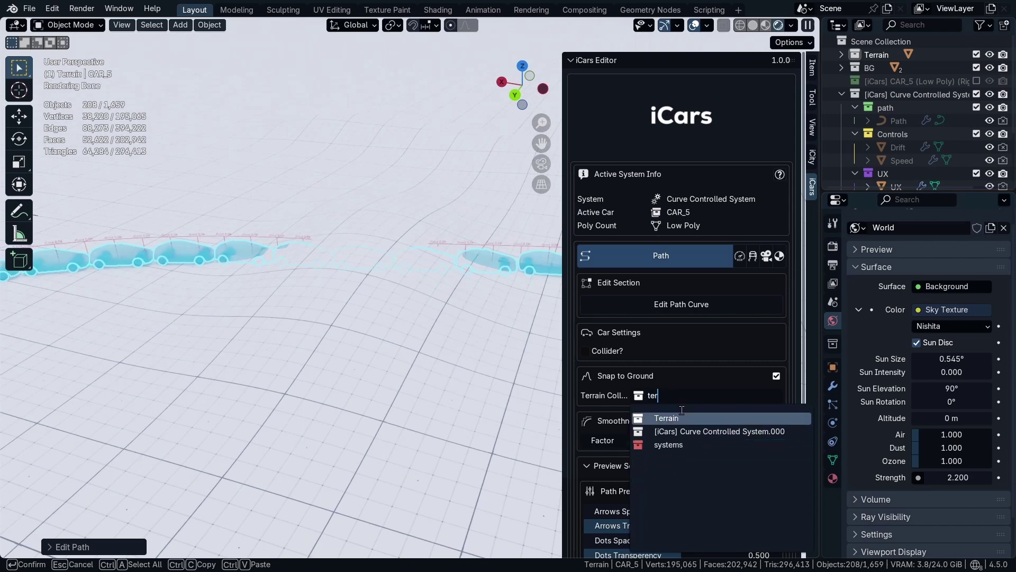
{"action": "left_click", "coordinate": [666, 419]}
{"action": "scroll", "coordinate": [448, 282], "scroll_direction": "down", "scroll_amount": 6}
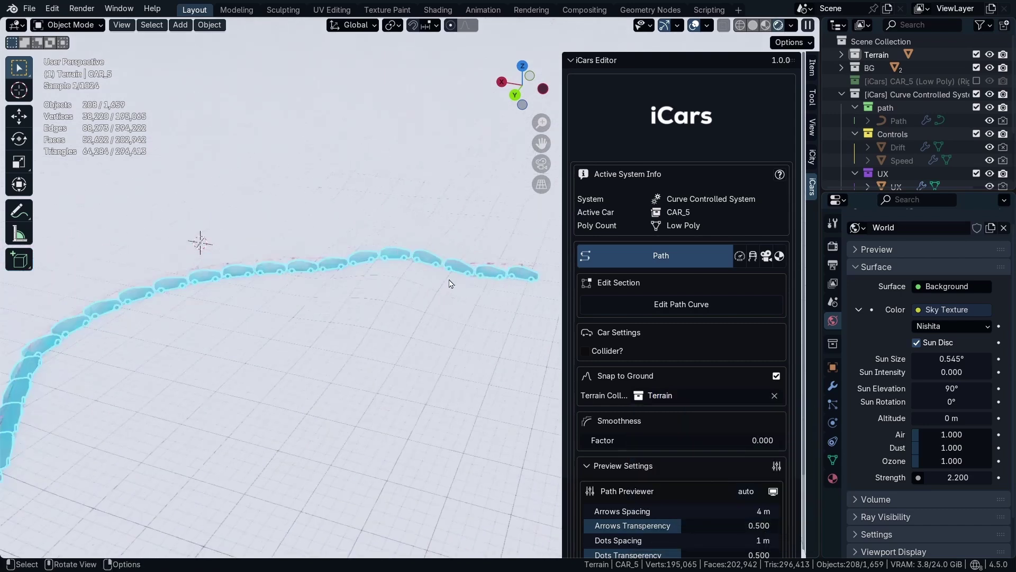
Step: Play the animation in Solid shading, follow the car along the whole path, and return to the first frame
{"action": "key", "text": "z"}
{"action": "left_click", "coordinate": [197, 371]}
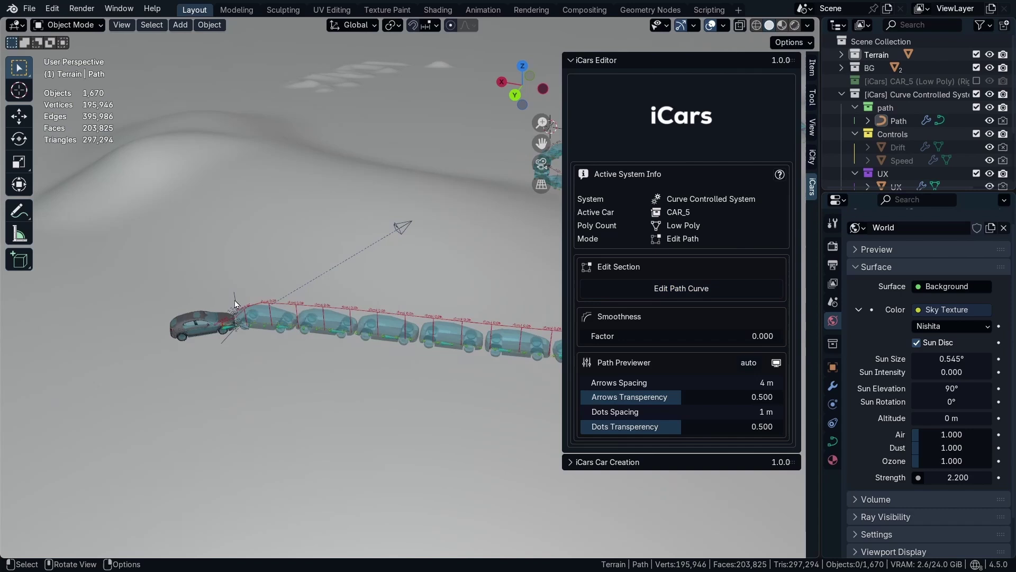
{"action": "key", "text": "space"}
{"action": "middle_click_drag", "start_coordinate": [374, 391], "coordinate": [151, 364], "text": "shift"}
{"action": "middle_click_drag", "start_coordinate": [405, 337], "coordinate": [233, 360], "text": "shift"}
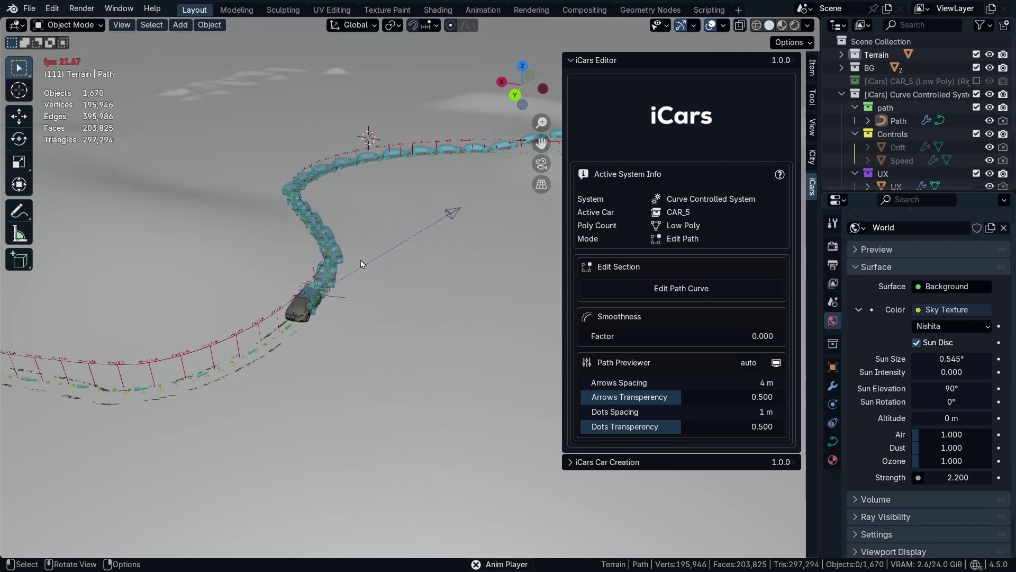
{"action": "middle_click_drag", "start_coordinate": [345, 279], "coordinate": [200, 361], "text": "shift"}
{"action": "middle_click_drag", "start_coordinate": [303, 333], "coordinate": [281, 344], "text": "shift"}
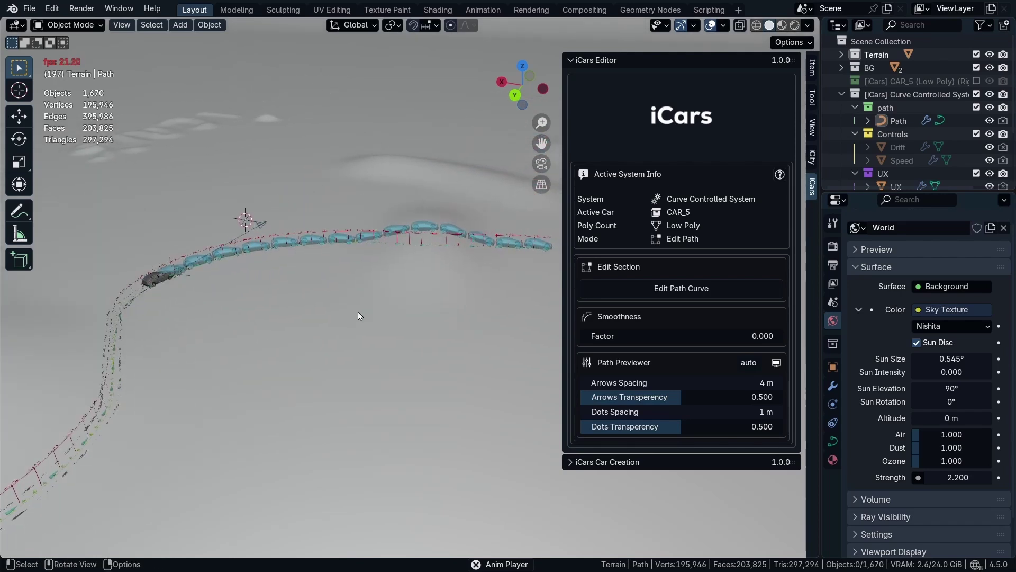
{"action": "scroll", "coordinate": [395, 235], "scroll_direction": "up", "scroll_amount": 2}
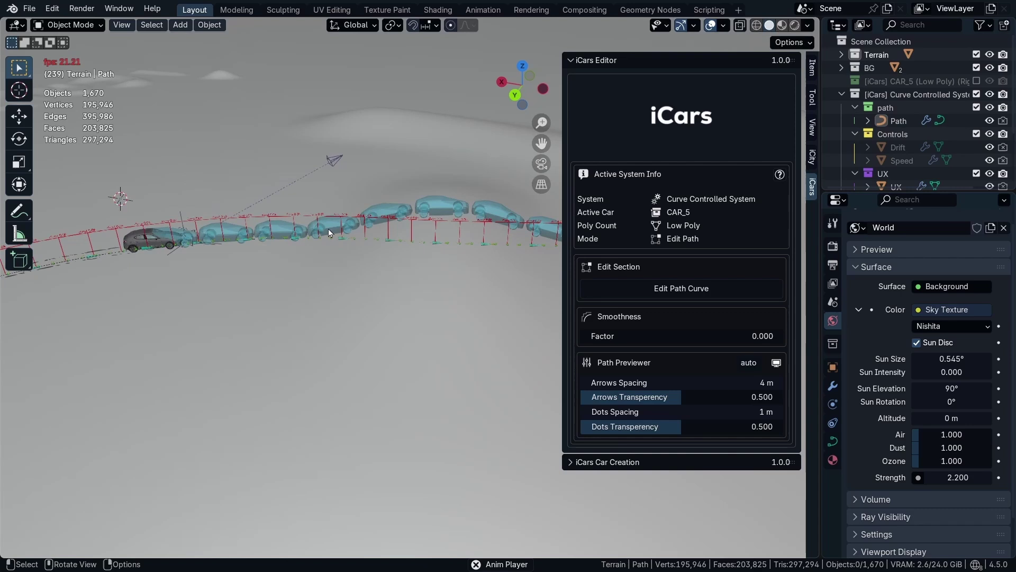
{"action": "middle_click_drag", "start_coordinate": [339, 231], "coordinate": [372, 304]}
{"action": "scroll", "coordinate": [372, 304], "scroll_direction": "down", "scroll_amount": 3}
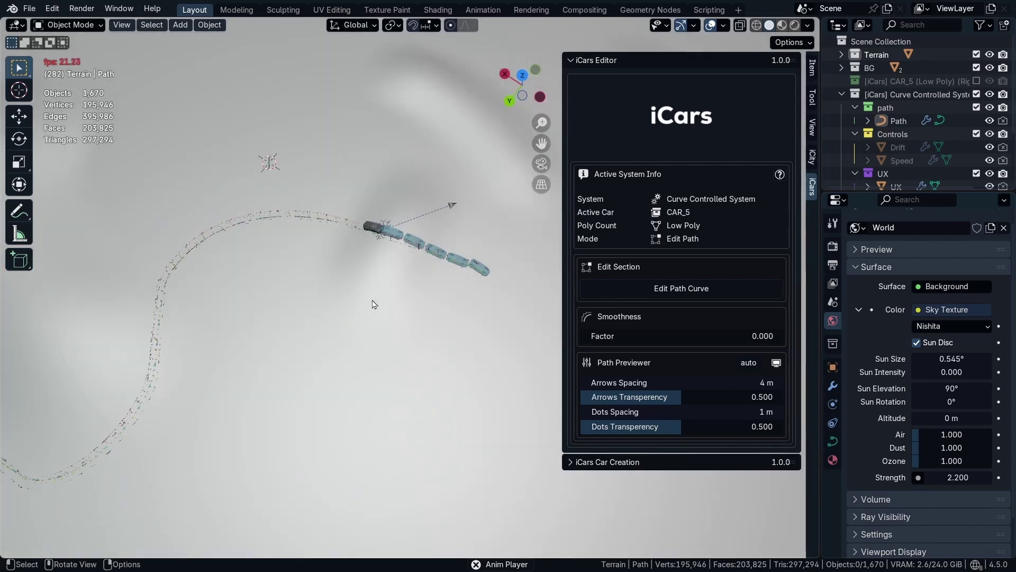
{"action": "middle_click_drag", "start_coordinate": [253, 265], "coordinate": [375, 218], "text": "shift"}
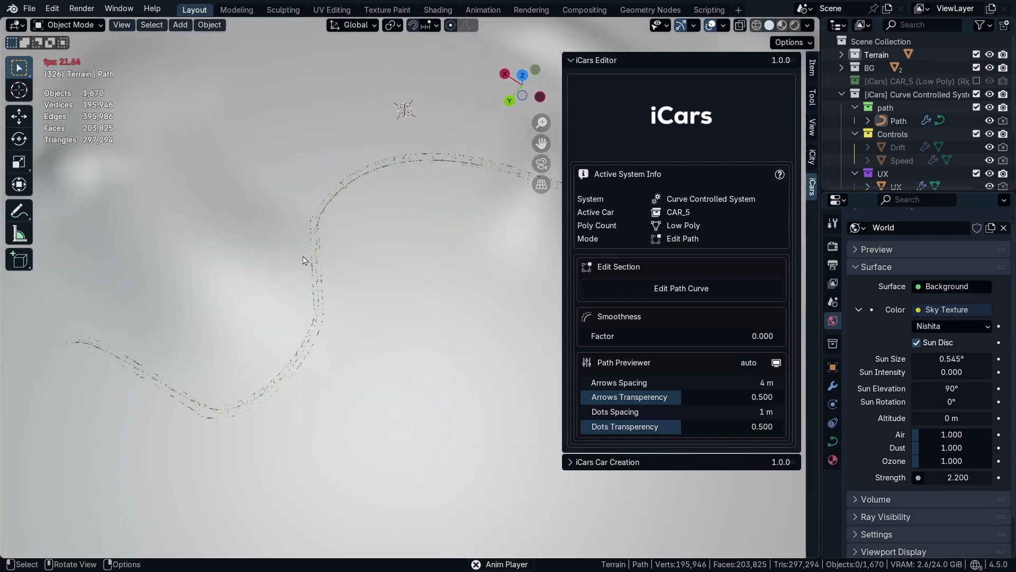
{"action": "key", "text": "space"}
{"action": "key", "text": "shift+Left"}
{"action": "middle_click_drag", "start_coordinate": [170, 335], "coordinate": [173, 334], "text": "shift"}
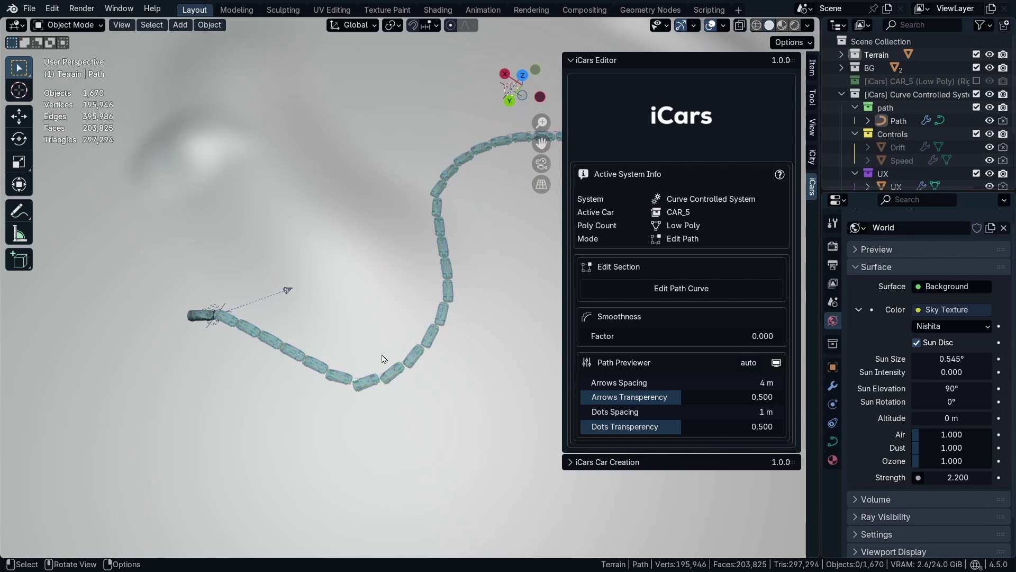
Step: Select the car and open its speed curve for editing from the Speed settings
{"action": "scroll", "coordinate": [57, 275], "scroll_direction": "up", "scroll_amount": 6}
{"action": "left_click", "coordinate": [64, 275]}
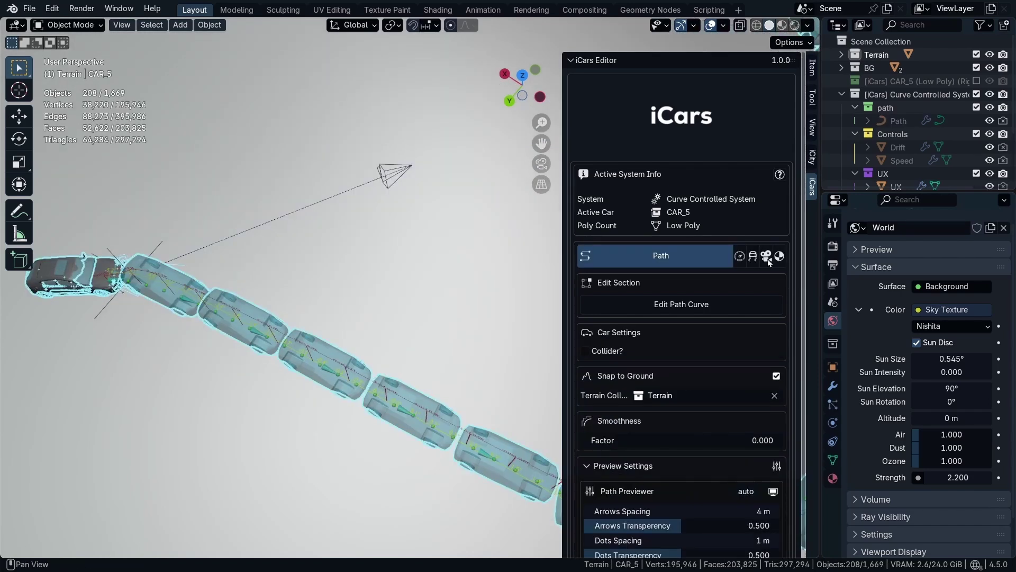
{"action": "left_click", "coordinate": [740, 256]}
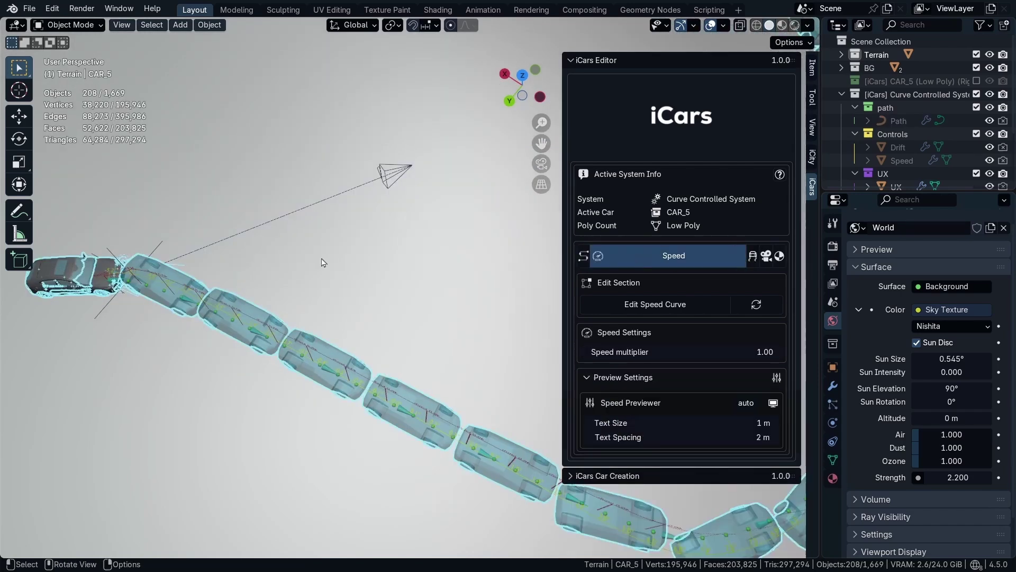
{"action": "scroll", "coordinate": [240, 228], "scroll_direction": "down", "scroll_amount": 9}
{"action": "scroll", "coordinate": [294, 279], "scroll_direction": "up", "scroll_amount": 4}
{"action": "middle_click_drag", "start_coordinate": [295, 278], "coordinate": [273, 200]}
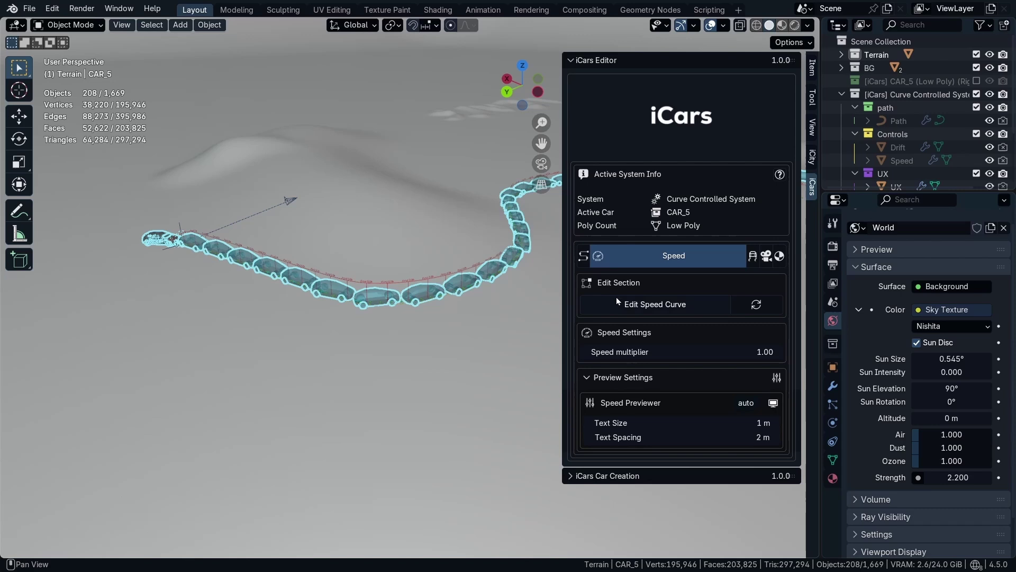
{"action": "left_click", "coordinate": [630, 304]}
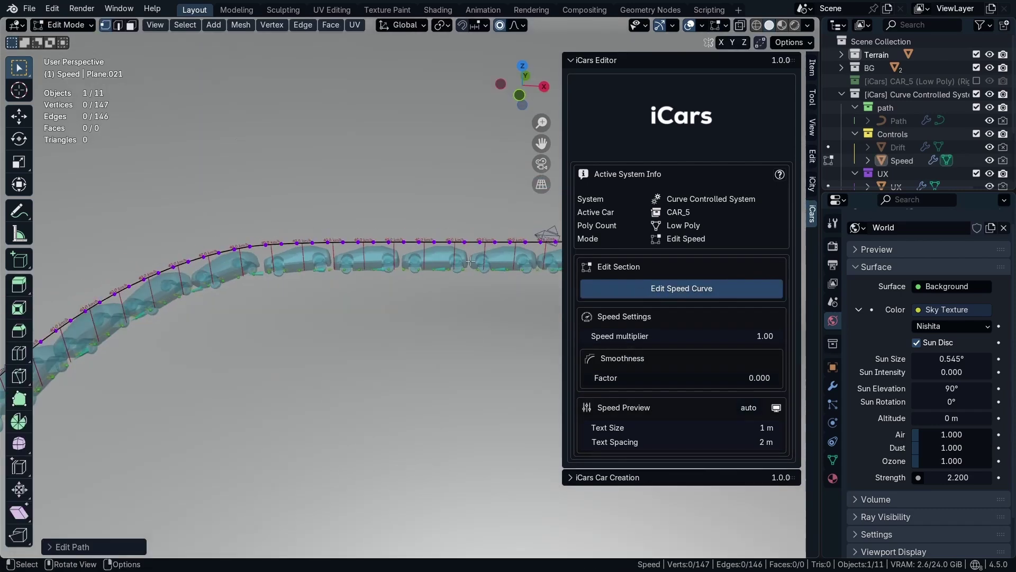
Step: Raise one vertex of the speed curve about 5 m along Z using smooth proportional editing
{"action": "scroll", "coordinate": [372, 246], "scroll_direction": "up", "scroll_amount": 6}
{"action": "scroll", "coordinate": [313, 225], "scroll_direction": "down", "scroll_amount": 2}
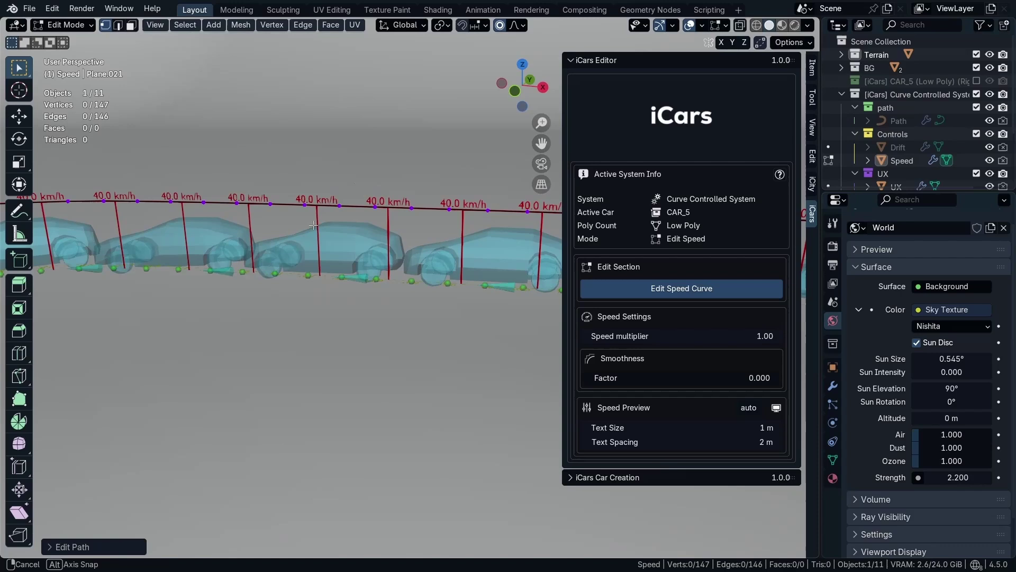
{"action": "key", "text": "d"}
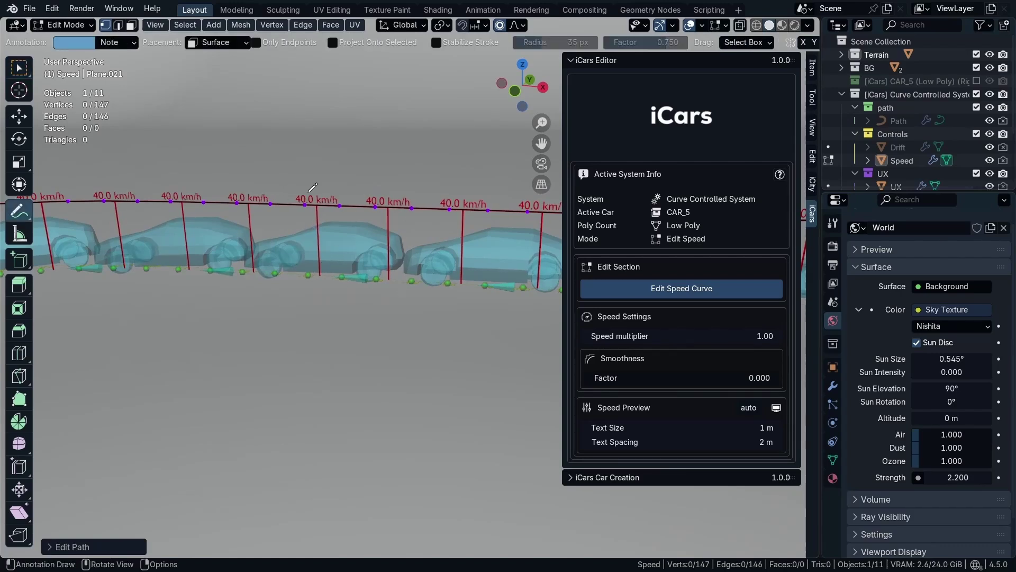
{"action": "key", "text": "w"}
{"action": "scroll", "coordinate": [312, 187], "scroll_direction": "down", "scroll_amount": 6}
{"action": "left_click", "coordinate": [250, 252]}
{"action": "mouse_move", "coordinate": [250, 252]}
{"action": "middle_mouse_down"}
{"action": "mouse_move", "coordinate": [339, 175]}
{"action": "mouse_move", "coordinate": [327, 131]}
{"action": "middle_mouse_up"}
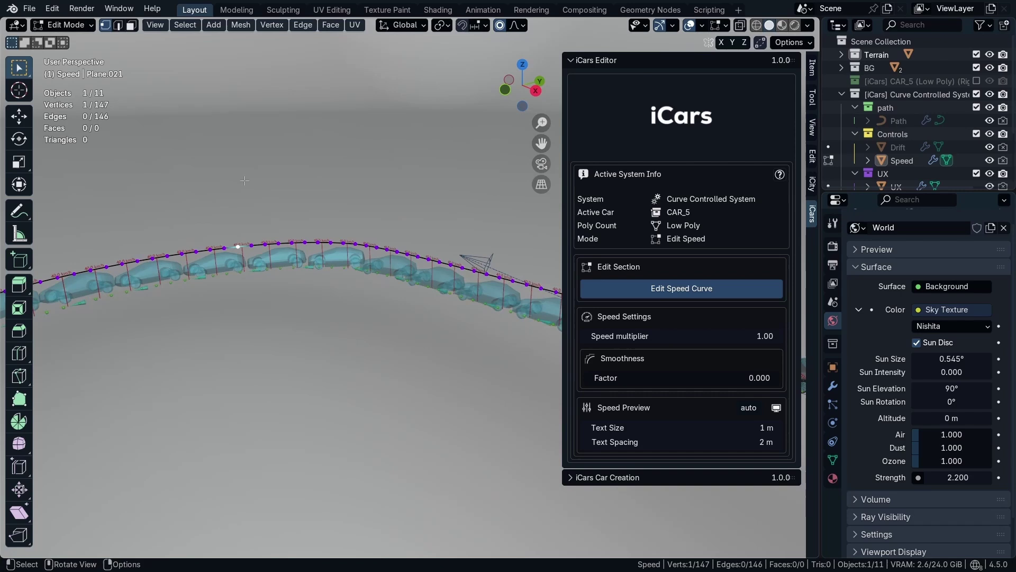
{"action": "scroll", "coordinate": [245, 181], "scroll_direction": "up", "scroll_amount": 2}
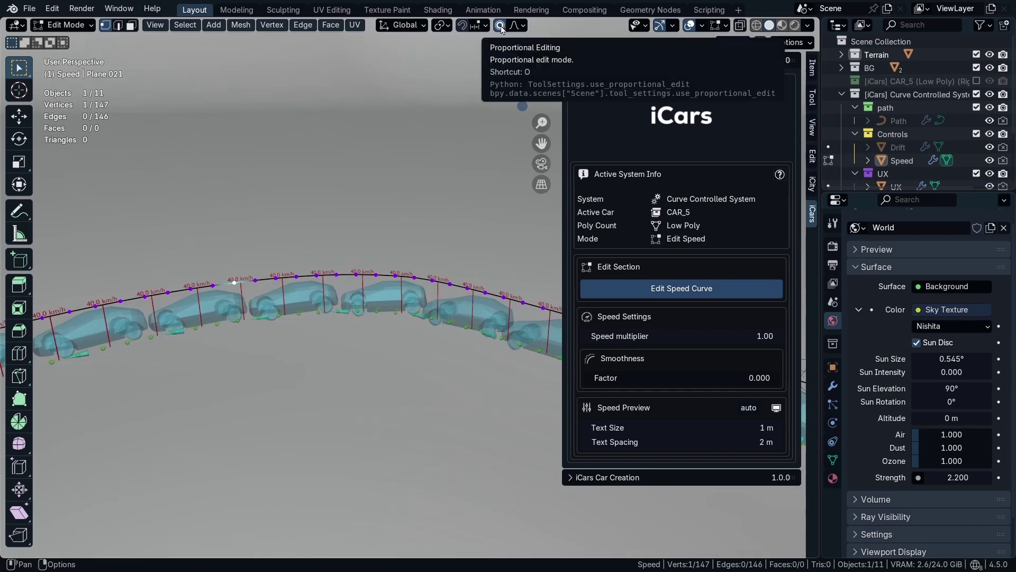
{"action": "left_click", "coordinate": [518, 26]}
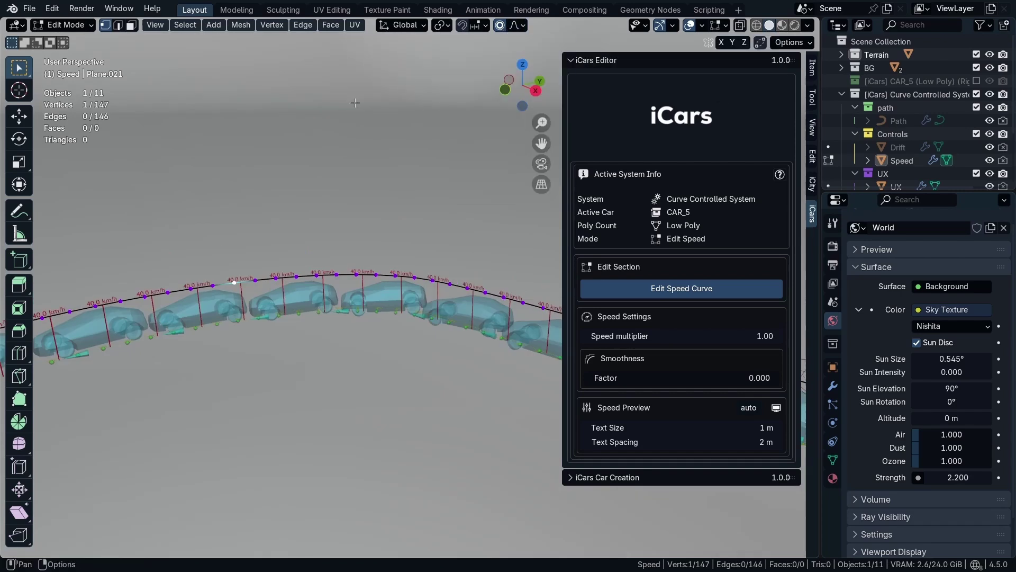
{"action": "key", "text": "g"}
{"action": "key", "text": "z"}
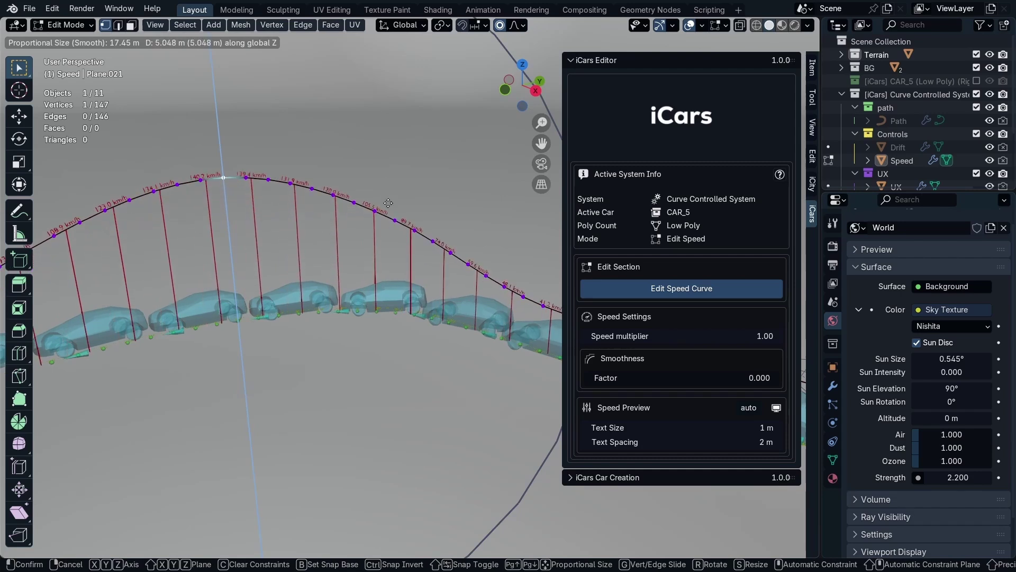
{"action": "left_click", "coordinate": [404, 214]}
Step: Select the entire speed curve and raise it along Z in two moves to increase the overall speed
{"action": "scroll", "coordinate": [406, 222], "scroll_direction": "down", "scroll_amount": 5}
{"action": "key", "text": "a"}
{"action": "middle_click_drag", "start_coordinate": [383, 249], "coordinate": [362, 255]}
{"action": "key", "text": "g"}
{"action": "key", "text": "z"}
{"action": "left_click", "coordinate": [363, 222]}
{"action": "scroll", "coordinate": [370, 233], "scroll_direction": "up", "scroll_amount": 4}
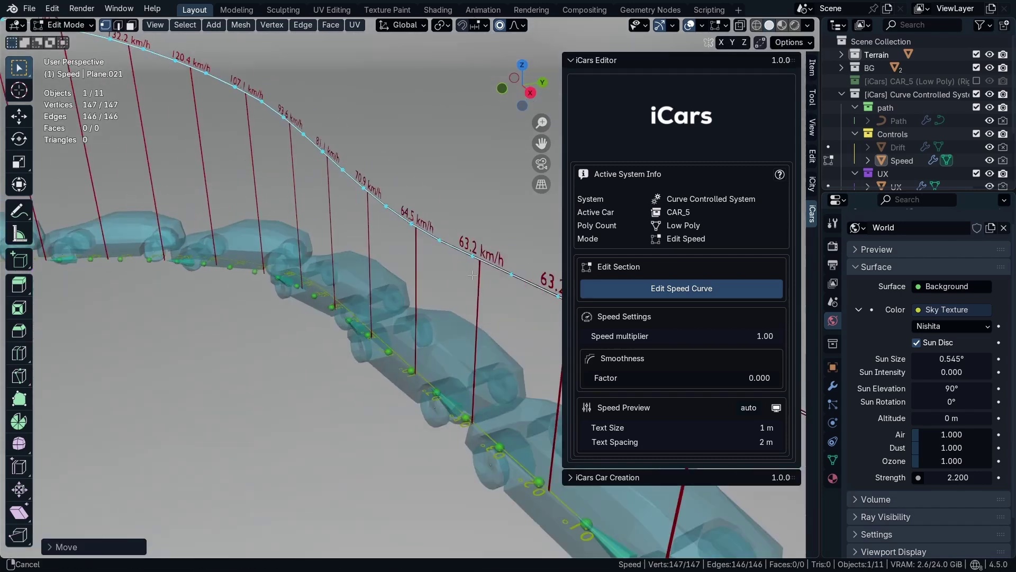
{"action": "middle_click_drag", "start_coordinate": [382, 222], "coordinate": [434, 180]}
{"action": "key", "text": "g"}
{"action": "key", "text": "z"}
{"action": "left_click", "coordinate": [449, 130]}
Step: Finish editing the speed curve and play the animation to check the car's speed along the path
{"action": "scroll", "coordinate": [339, 233], "scroll_direction": "down", "scroll_amount": 5}
{"action": "left_click", "coordinate": [220, 243]}
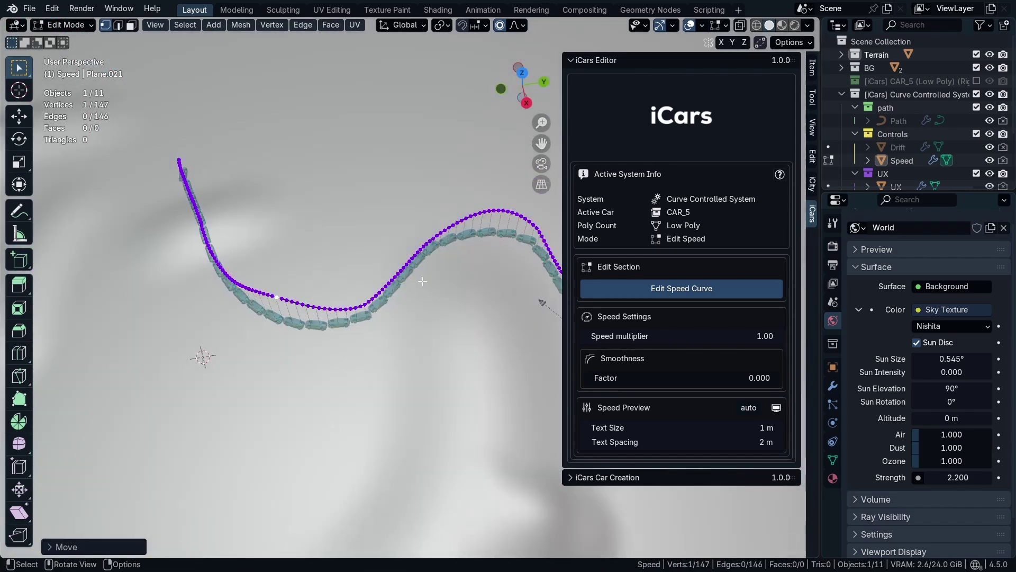
{"action": "middle_click_drag", "start_coordinate": [423, 281], "coordinate": [527, 285]}
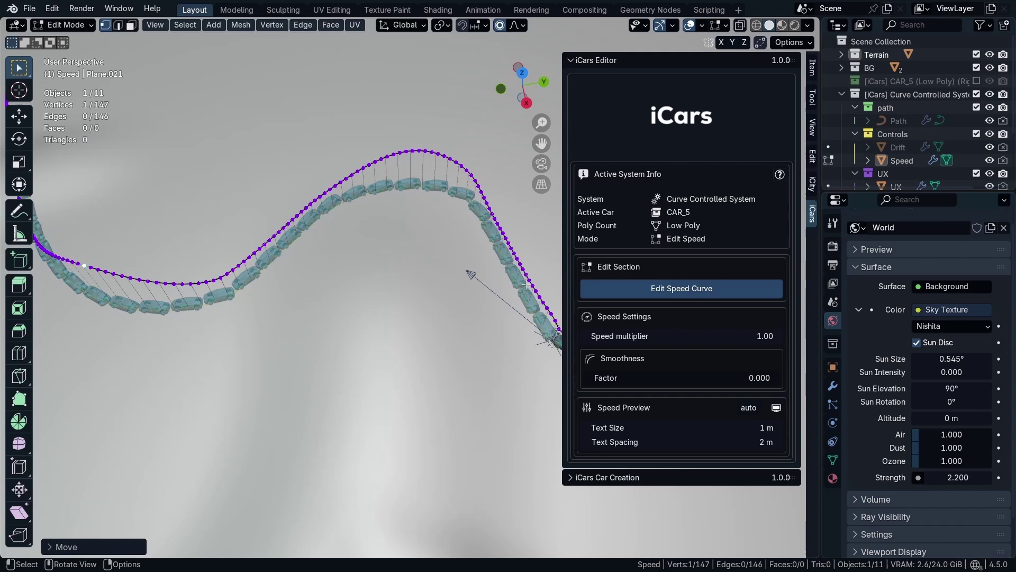
{"action": "left_click", "coordinate": [646, 294]}
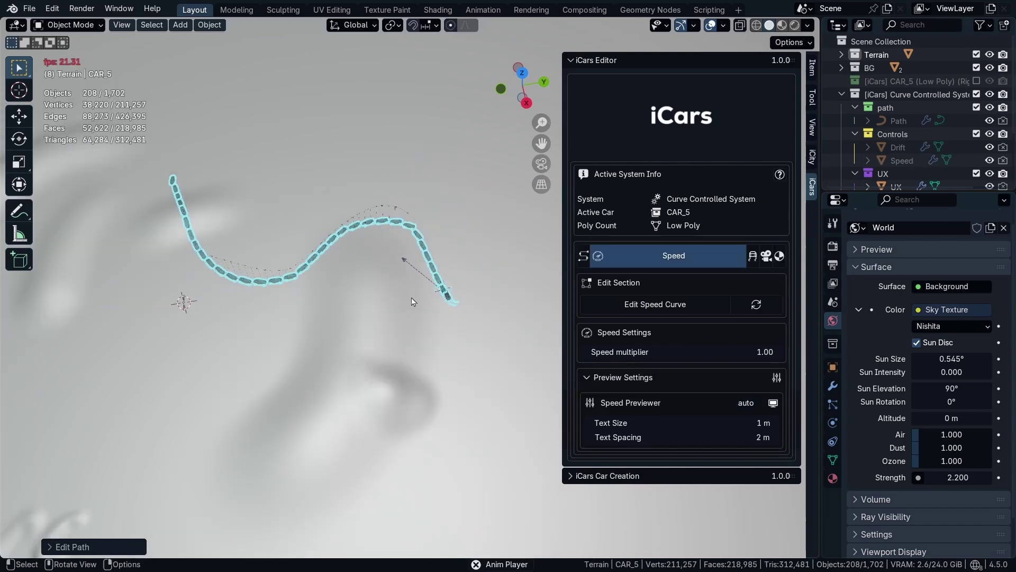
{"action": "scroll", "coordinate": [279, 249], "scroll_direction": "up", "scroll_amount": 2}
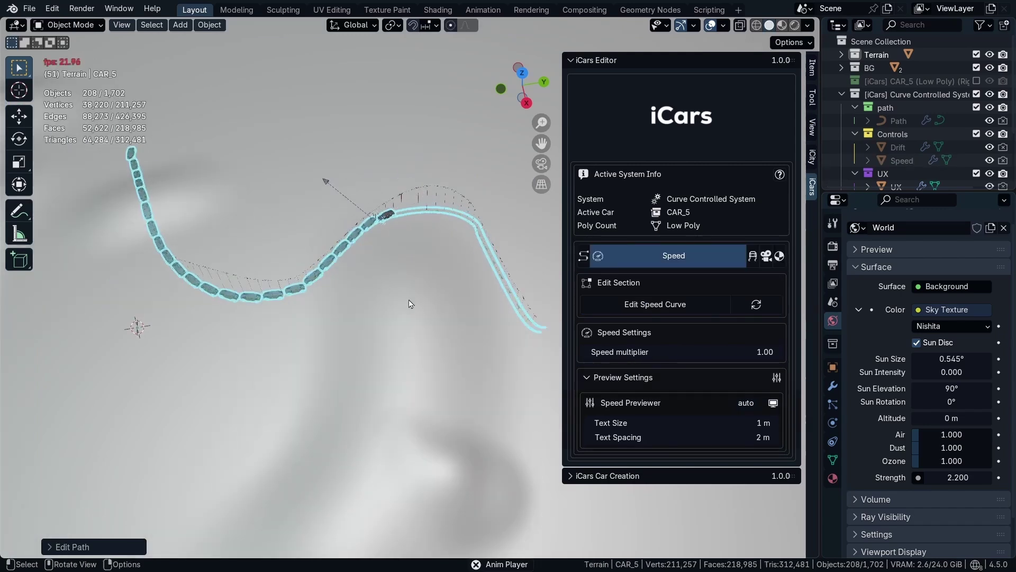
Step: Watch the car drive along the path from several viewpoints, then stop playback and return to the first frame
{"action": "scroll", "coordinate": [288, 277], "scroll_direction": "up", "scroll_amount": 4}
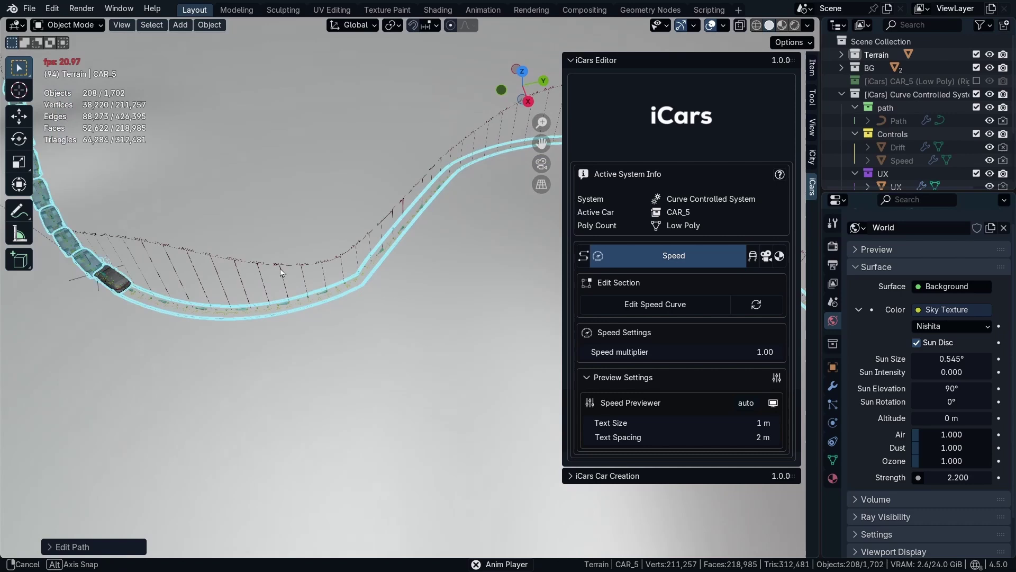
{"action": "middle_click_drag", "start_coordinate": [286, 273], "coordinate": [323, 250]}
{"action": "scroll", "coordinate": [323, 250], "scroll_direction": "down", "scroll_amount": 4}
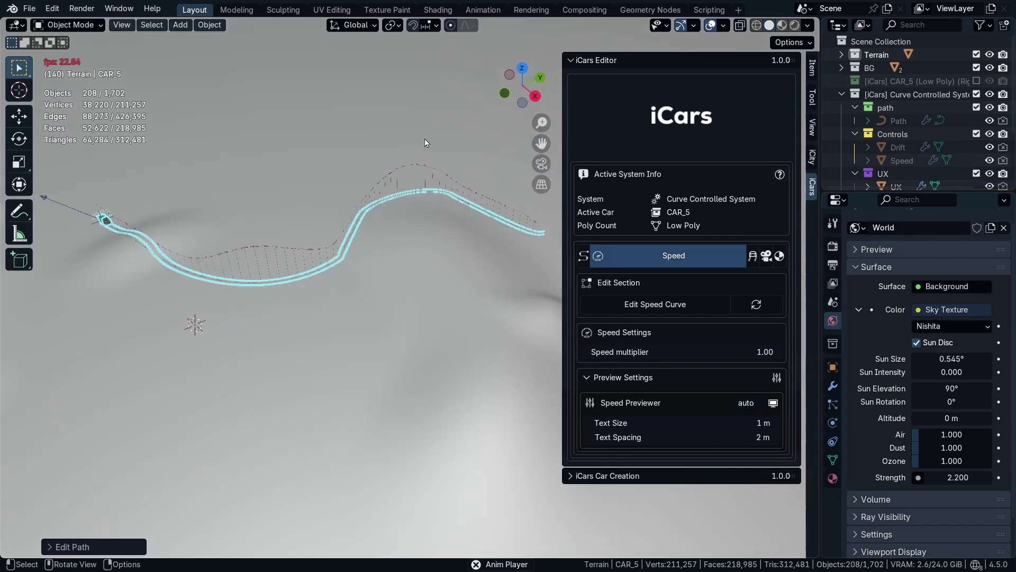
{"action": "scroll", "coordinate": [421, 194], "scroll_direction": "up", "scroll_amount": 6}
{"action": "scroll", "coordinate": [397, 261], "scroll_direction": "down", "scroll_amount": 4}
{"action": "middle_click_drag", "start_coordinate": [246, 351], "coordinate": [275, 211]}
{"action": "scroll", "coordinate": [320, 215], "scroll_direction": "down", "scroll_amount": 4}
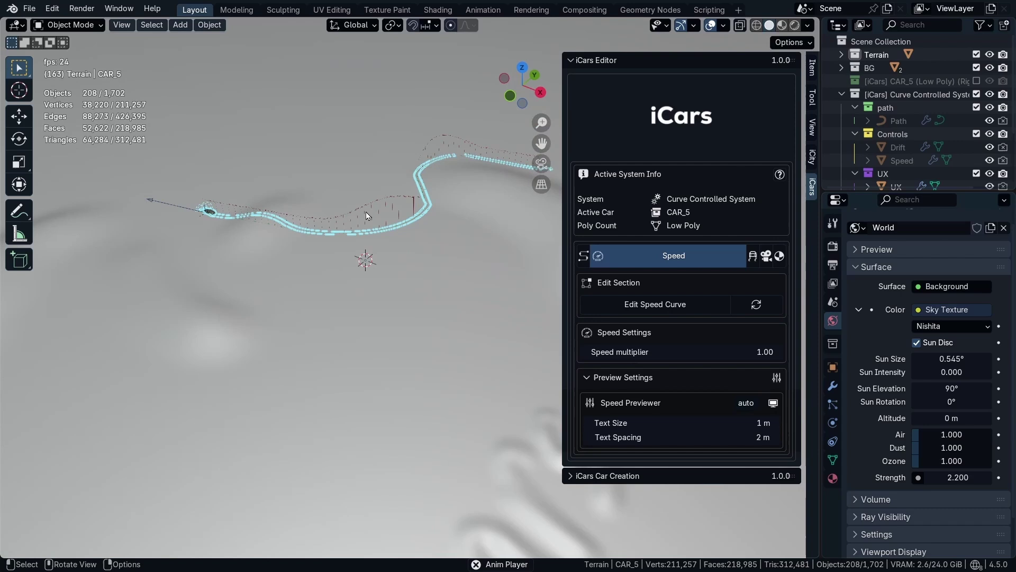
{"action": "key", "text": "space"}
{"action": "scroll", "coordinate": [416, 191], "scroll_direction": "up", "scroll_amount": 3}
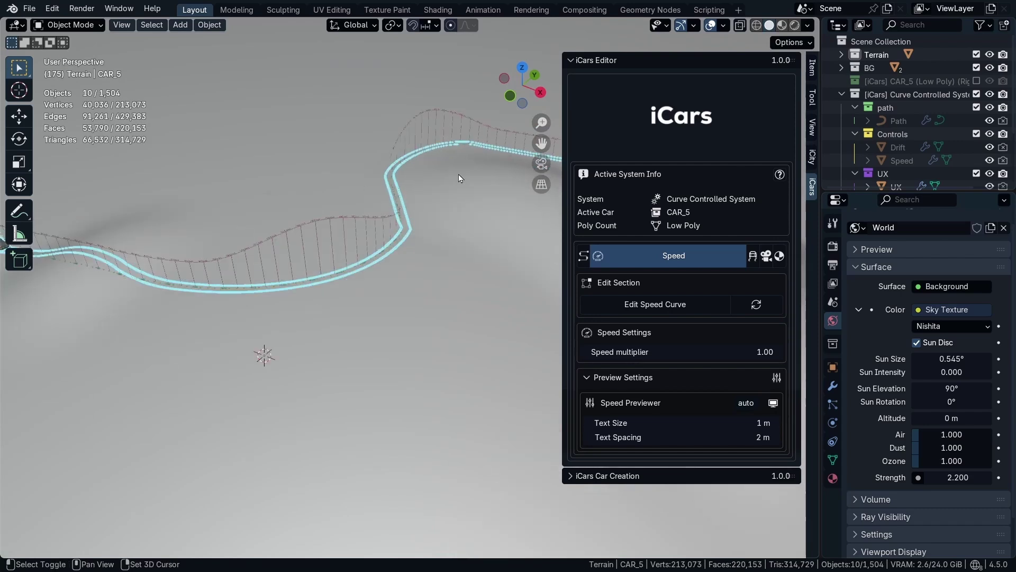
{"action": "key", "text": "shift+Left"}
{"action": "middle_click_drag", "start_coordinate": [458, 178], "coordinate": [290, 297], "text": "shift"}
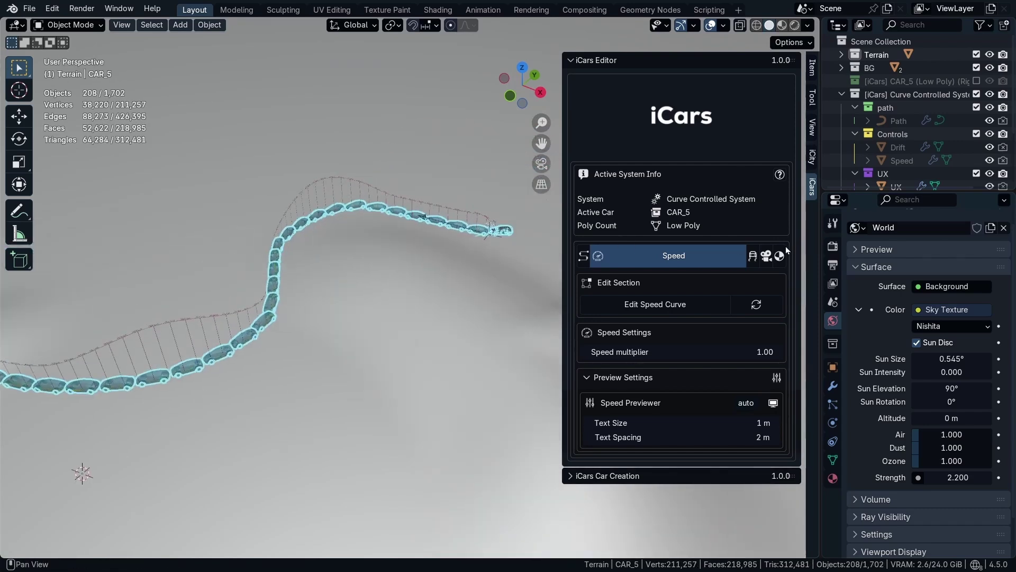
Step: Open the car's drift curve for editing and view the first bend of the path from the top
{"action": "left_click", "coordinate": [752, 258]}
{"action": "left_click", "coordinate": [665, 301]}
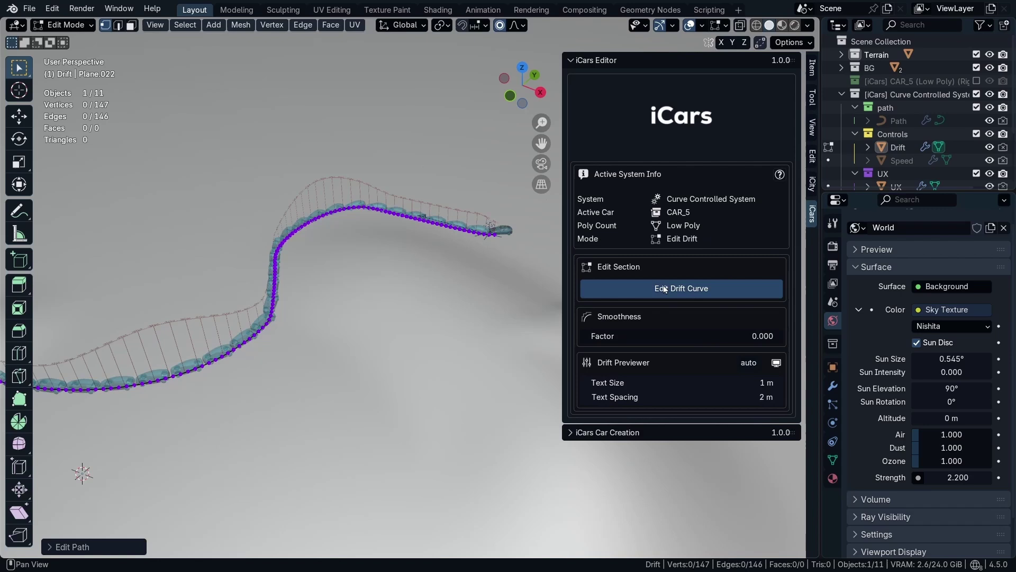
{"action": "scroll", "coordinate": [351, 233], "scroll_direction": "up", "scroll_amount": 10}
{"action": "middle_click_drag", "start_coordinate": [296, 181], "coordinate": [262, 235]}
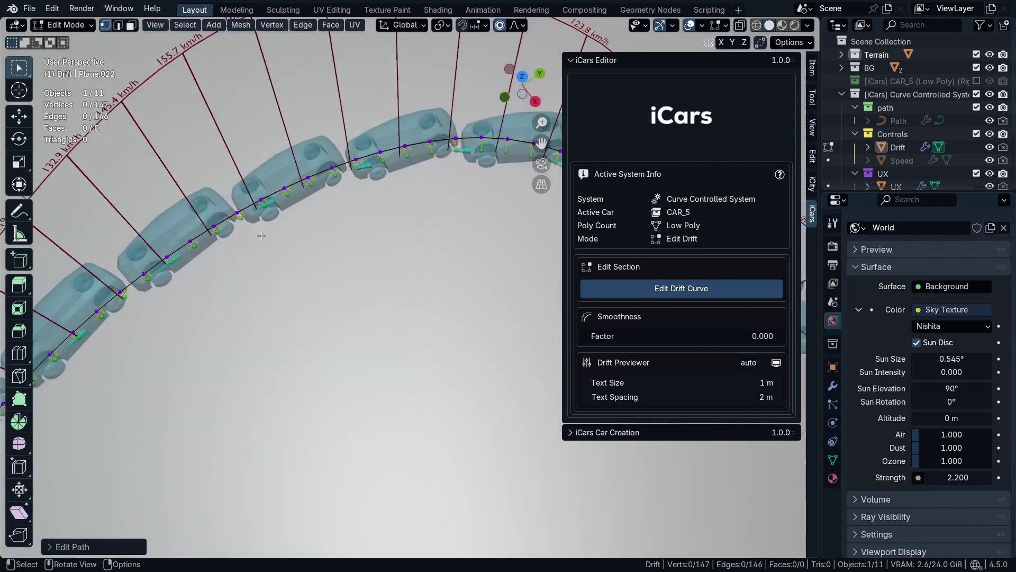
{"action": "key", "text": "KP_7"}
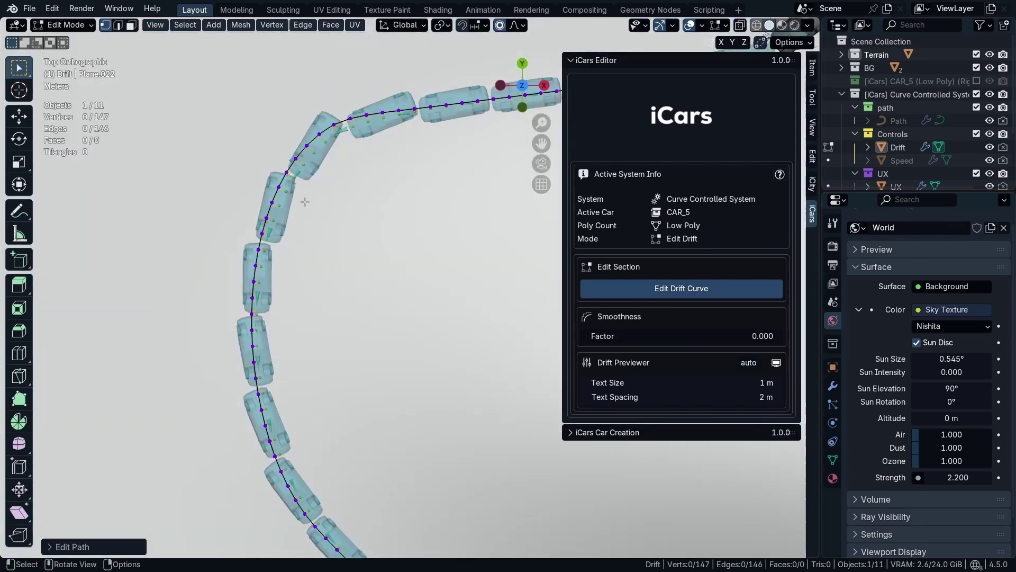
{"action": "scroll", "coordinate": [306, 143], "scroll_direction": "up", "scroll_amount": 3}
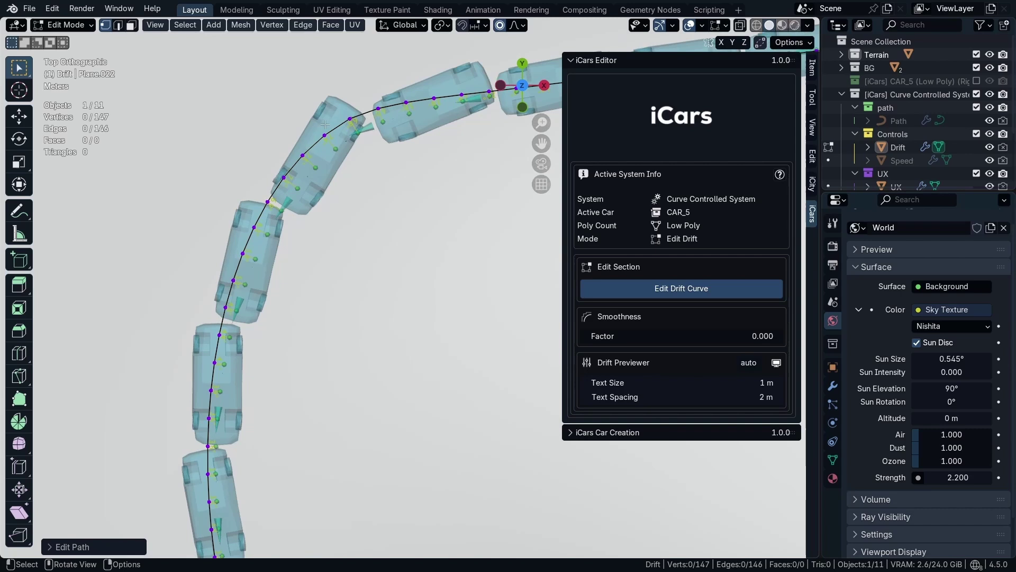
{"action": "scroll", "coordinate": [341, 162], "scroll_direction": "down", "scroll_amount": 3}
{"action": "key", "text": "s"}
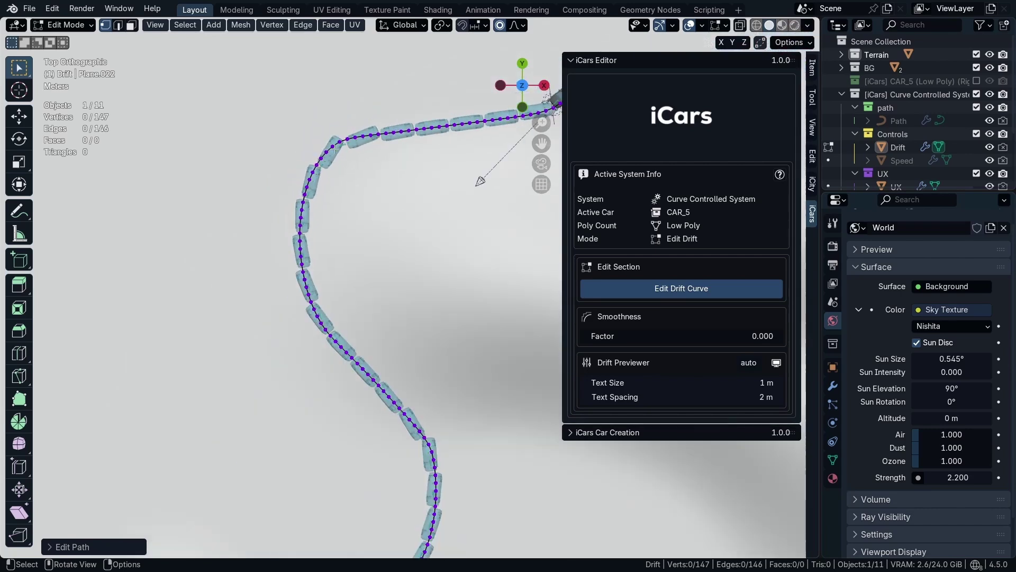
{"action": "middle_click_drag", "start_coordinate": [480, 181], "coordinate": [362, 218], "text": "shift"}
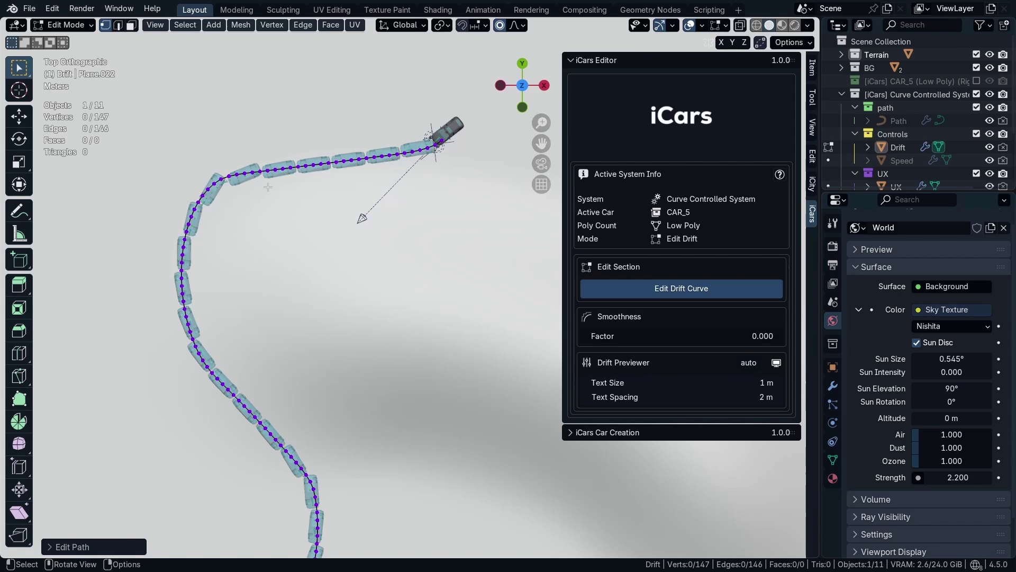
Step: Move a drift curve vertex on the first bend about 3.9 m outward using smooth proportional editing with a radius of about 19 m
{"action": "left_click", "coordinate": [186, 238]}
{"action": "middle_click_drag", "start_coordinate": [203, 239], "coordinate": [286, 259], "text": "shift"}
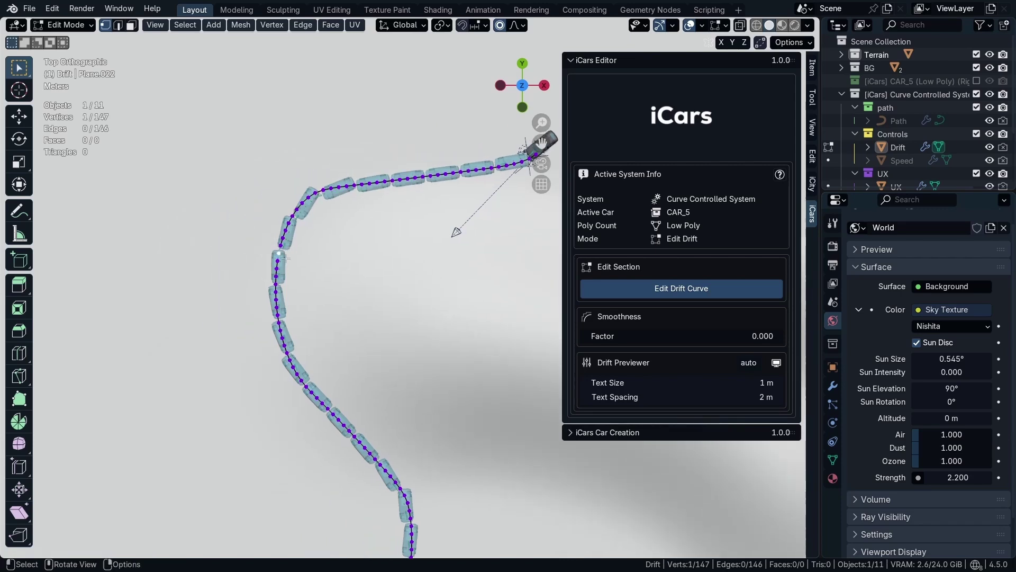
{"action": "scroll", "coordinate": [286, 259], "scroll_direction": "up", "scroll_amount": 1}
{"action": "key", "text": "g"}
{"action": "scroll", "coordinate": [295, 258], "scroll_direction": "down", "scroll_amount": 4}
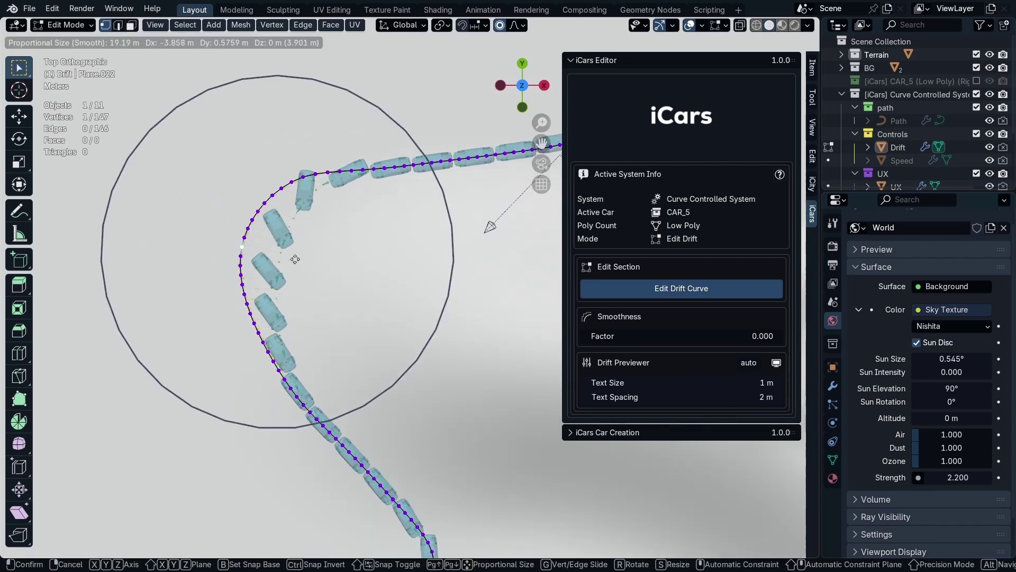
{"action": "left_click", "coordinate": [295, 259]}
{"action": "key", "text": "g"}
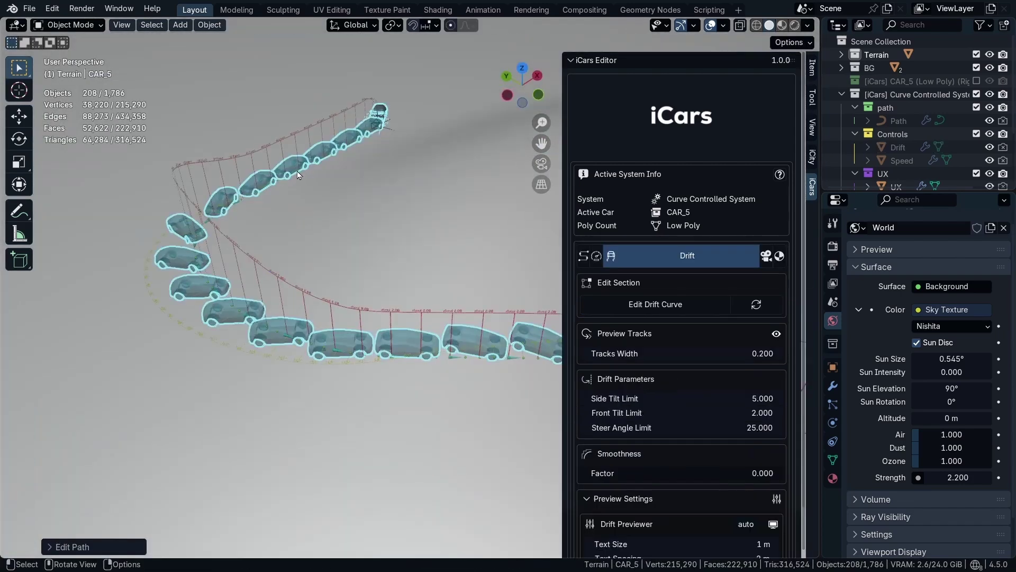
Step: Play the animation and follow the car along the path to check its drift, then stop playback
{"action": "middle_click_drag", "start_coordinate": [298, 175], "coordinate": [371, 184]}
{"action": "scroll", "coordinate": [205, 192], "scroll_direction": "down", "scroll_amount": 3}
{"action": "key", "text": "space"}
{"action": "scroll", "coordinate": [196, 205], "scroll_direction": "up", "scroll_amount": 3}
{"action": "scroll", "coordinate": [325, 178], "scroll_direction": "down", "scroll_amount": 5}
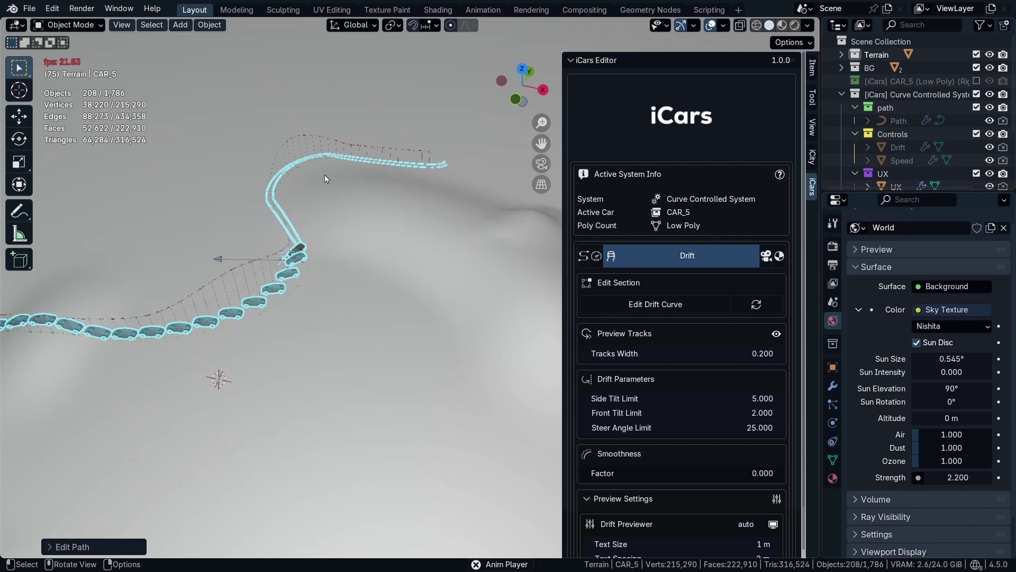
{"action": "middle_click_drag", "start_coordinate": [158, 225], "coordinate": [411, 205], "text": "shift"}
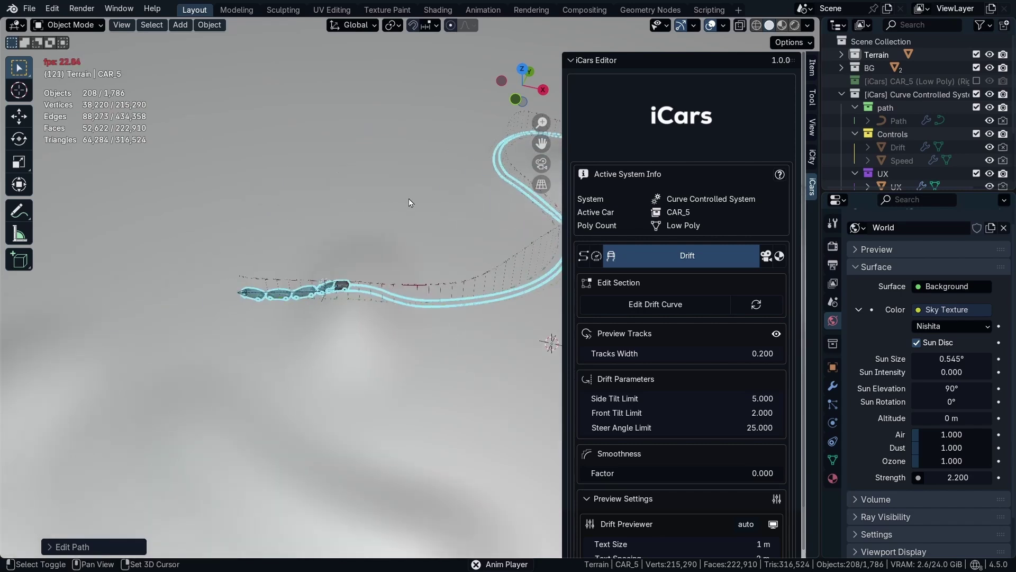
{"action": "middle_click_drag", "start_coordinate": [456, 263], "coordinate": [261, 300], "text": "shift"}
{"action": "key", "text": "space"}
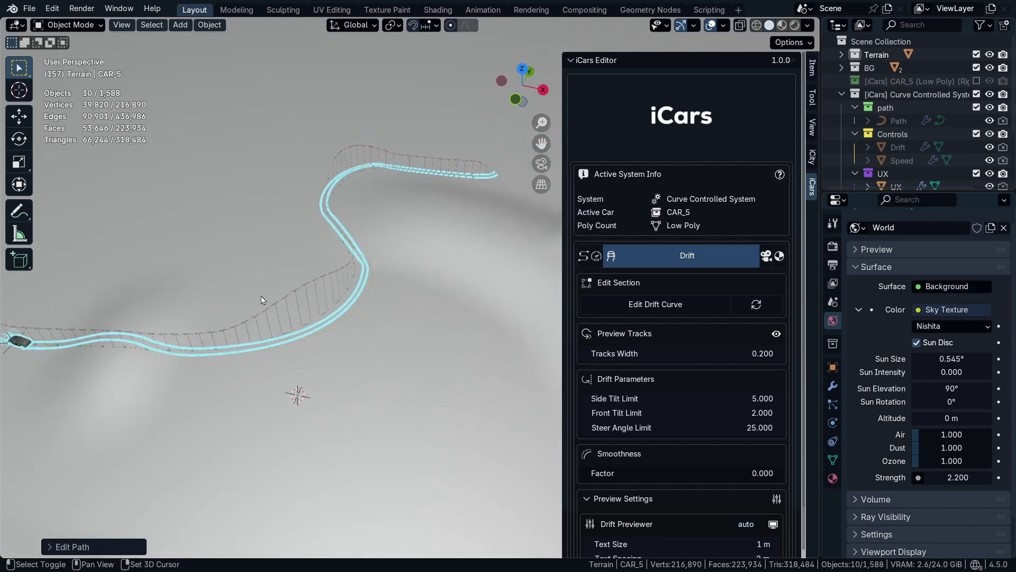
Step: Return to the first frame and display the scene in Rendered shading with the viewport overlays hidden
{"action": "key", "text": "shift+Left"}
{"action": "key", "text": "z"}
{"action": "left_click", "coordinate": [277, 228]}
{"action": "key", "text": "shift+alt+z"}
{"action": "scroll", "coordinate": [481, 196], "scroll_direction": "up", "scroll_amount": 4}
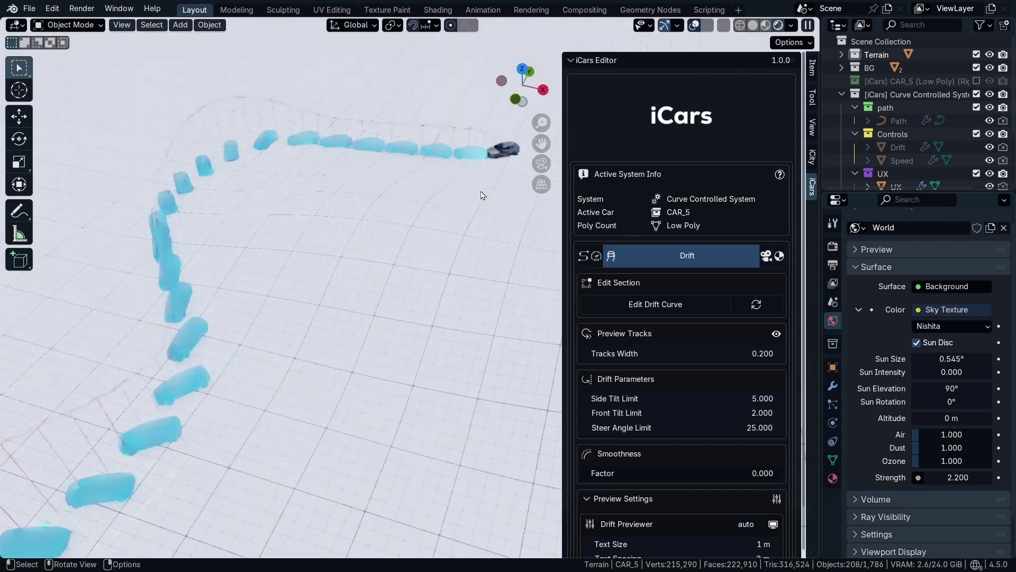
Step: Play the animation in Rendered shading to examine the drifting car along the path
{"action": "key", "text": "space"}
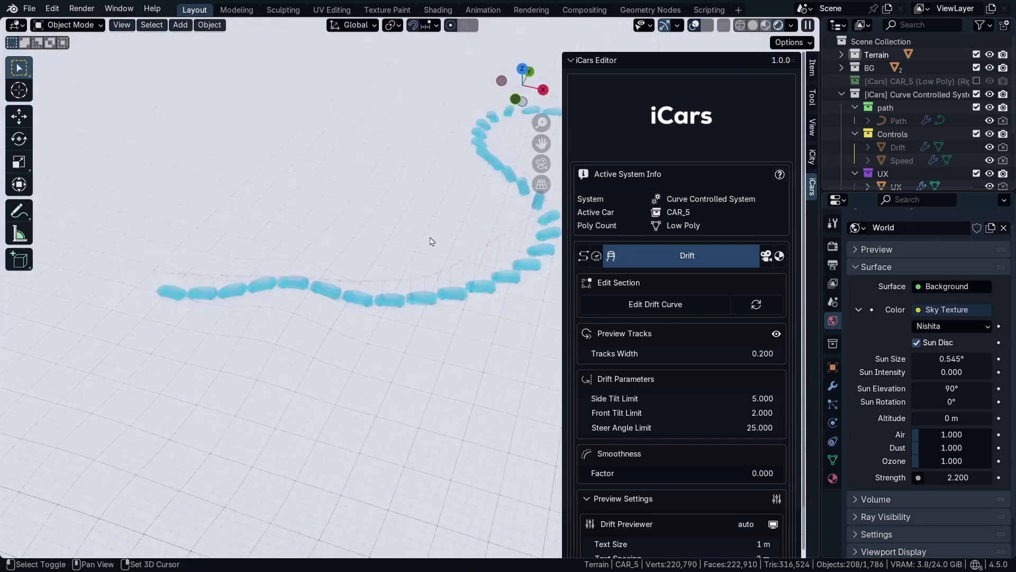
{"action": "middle_click_drag", "start_coordinate": [168, 329], "coordinate": [92, 357], "text": "shift"}
{"action": "scroll", "coordinate": [481, 204], "scroll_direction": "up", "scroll_amount": 2}
{"action": "scroll", "coordinate": [381, 257], "scroll_direction": "up", "scroll_amount": 1}
{"action": "scroll", "coordinate": [588, 254], "scroll_direction": "down", "scroll_amount": 2}
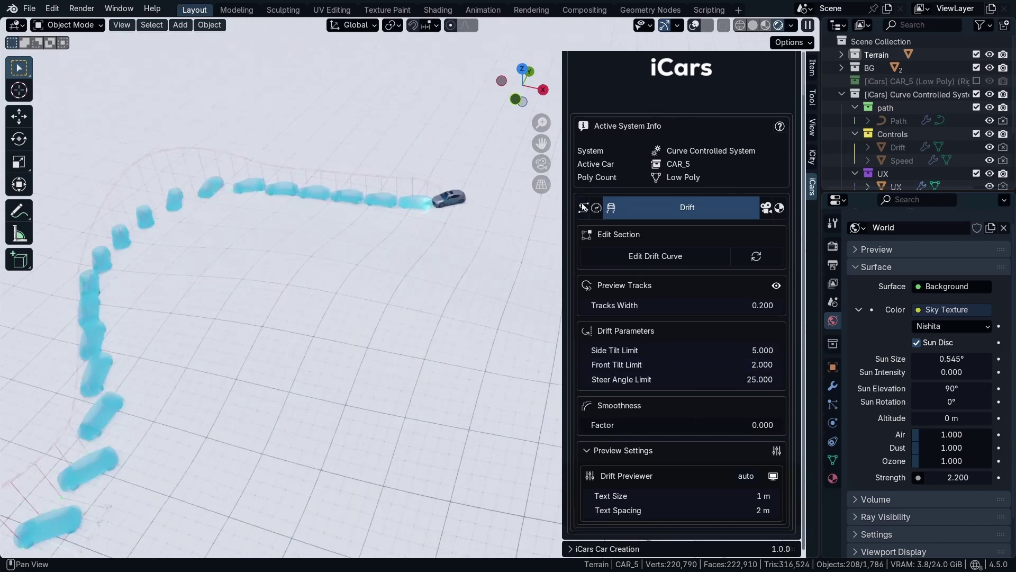
Step: Turn off Preview Ghosts in the Path settings and collapse the Preview Settings
{"action": "left_click", "coordinate": [585, 208]}
{"action": "scroll", "coordinate": [724, 290], "scroll_direction": "down", "scroll_amount": 2}
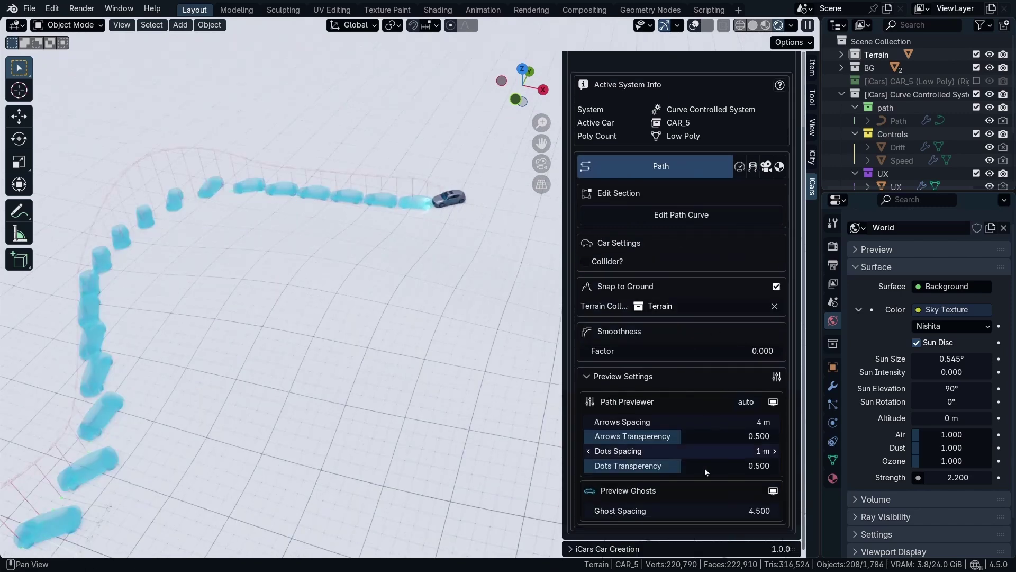
{"action": "left_click_drag", "start_coordinate": [719, 511], "coordinate": [741, 510]}
{"action": "left_click", "coordinate": [773, 492]}
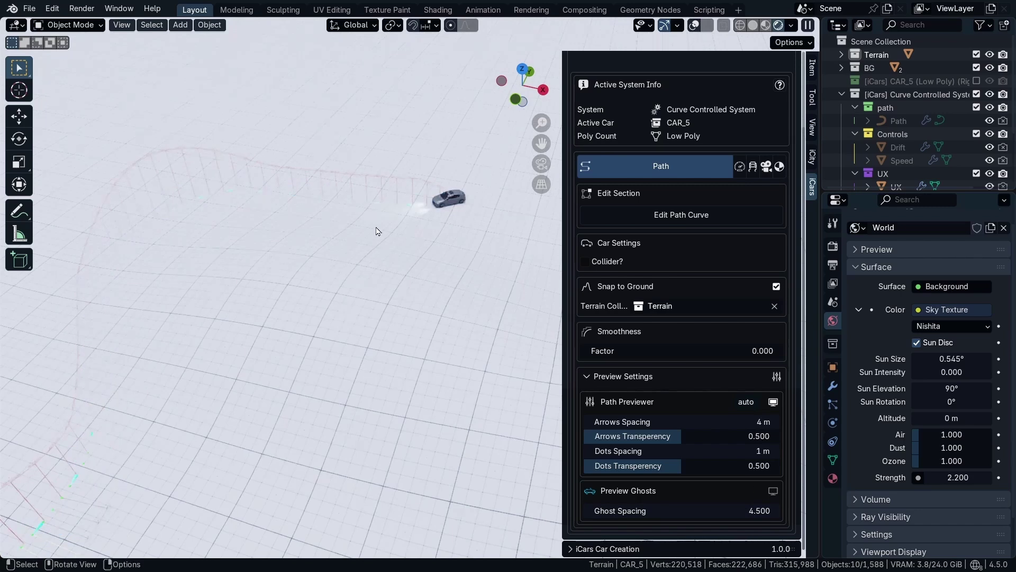
{"action": "middle_click_drag", "start_coordinate": [377, 231], "coordinate": [715, 419], "text": "shift"}
{"action": "left_click", "coordinate": [609, 378]}
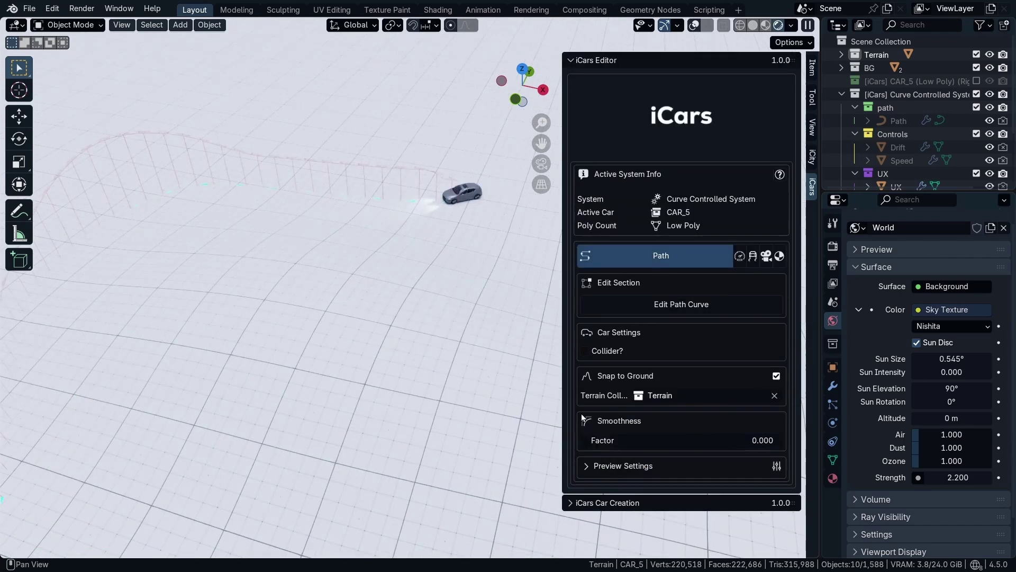
Step: Play the animation through the system's camera in Solid shading and toggle Switch Camera Parent in the Camera settings
{"action": "left_click", "coordinate": [766, 257]}
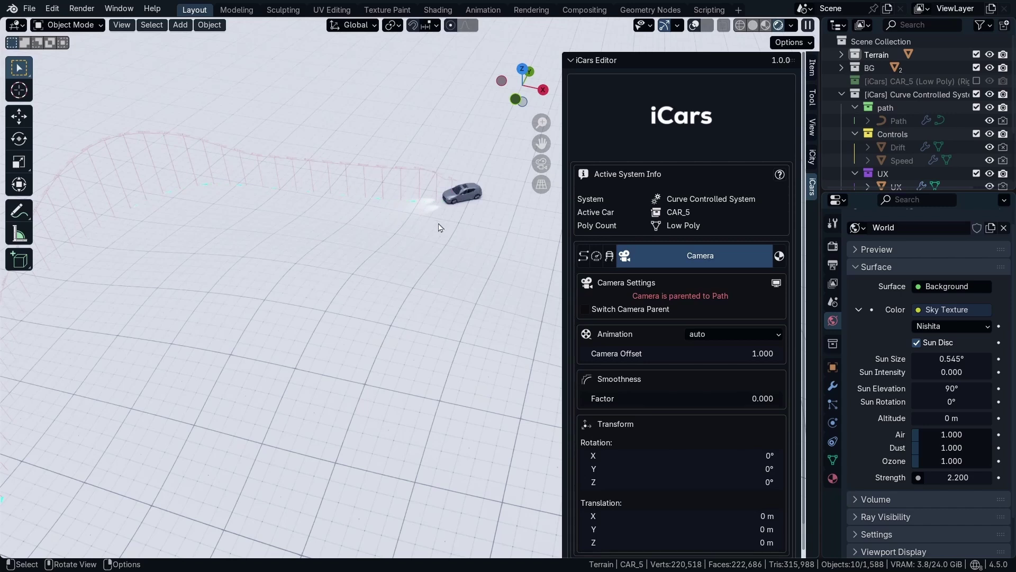
{"action": "key", "text": "KP_0"}
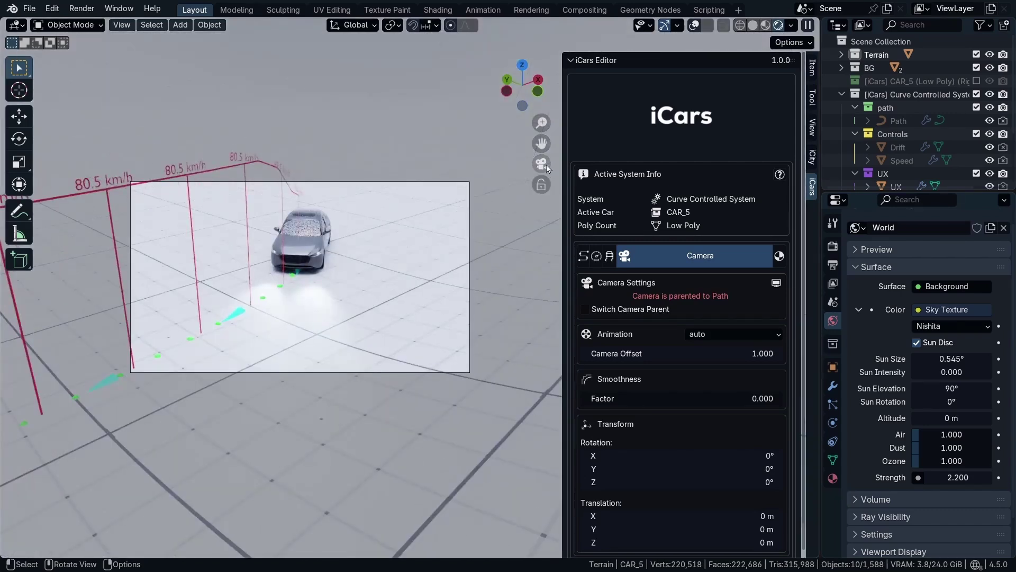
{"action": "key", "text": "space"}
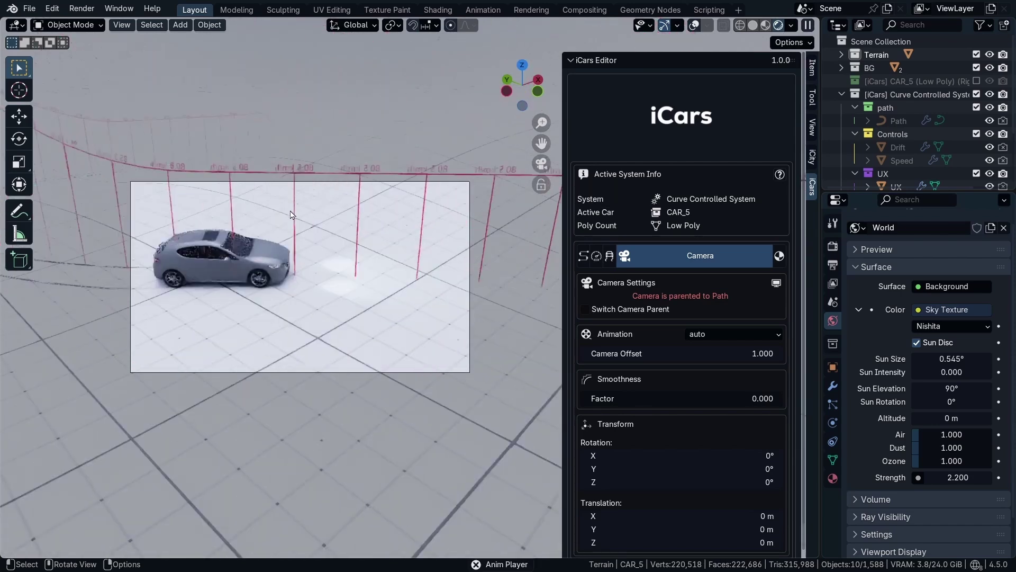
{"action": "key", "text": "z"}
{"action": "left_click", "coordinate": [294, 234]}
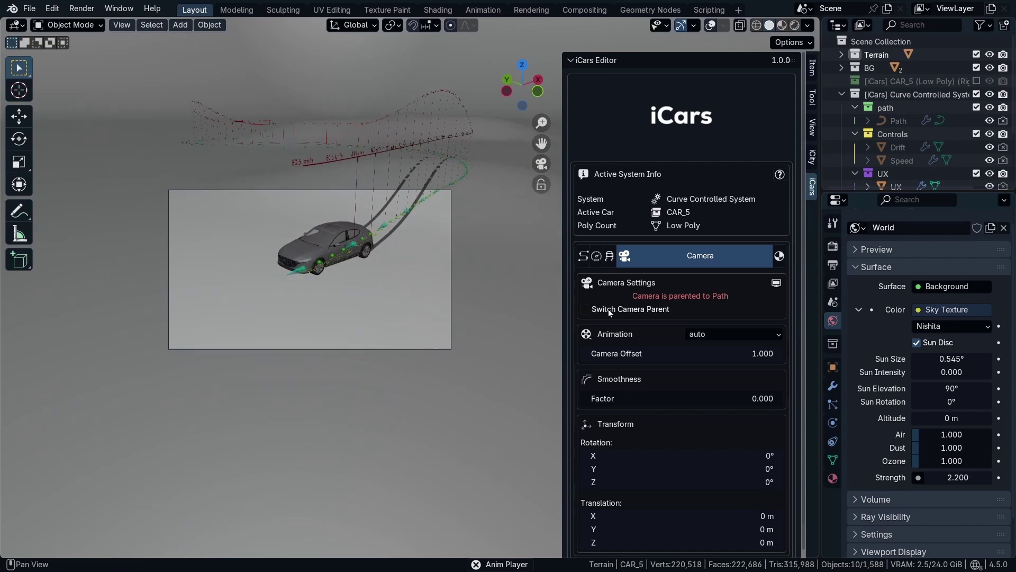
{"action": "left_click", "coordinate": [585, 310]}
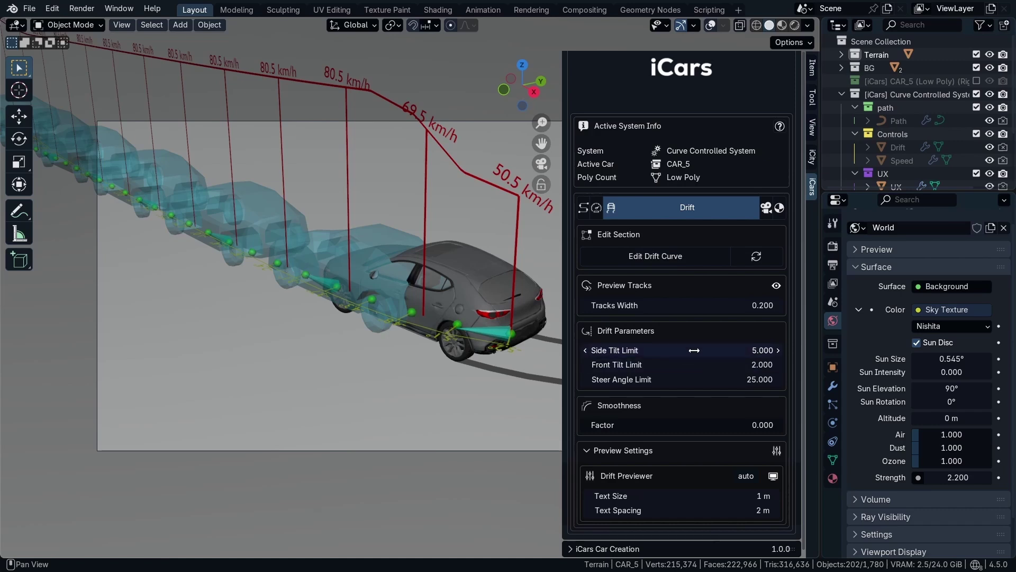
Step: Set the drift's Front Tilt Limit to 9.970 and play the animation
{"action": "left_click_drag", "start_coordinate": [658, 364], "coordinate": [740, 365]}
{"action": "key", "text": "space"}
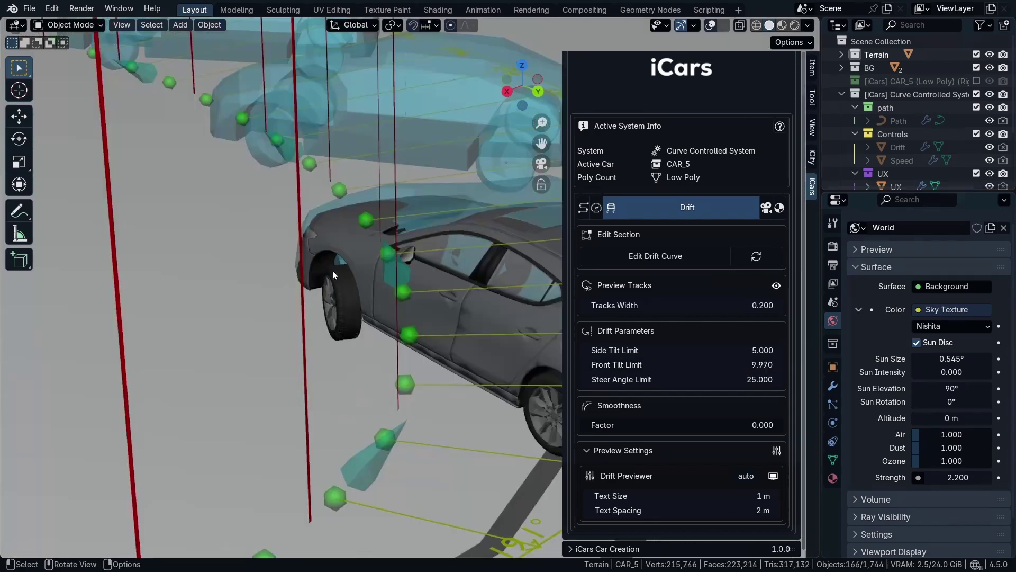
Step: Annotate the area around the car's front wheel with the viewport overlays shown, then advance to frame 49 and return to the Select tool
{"action": "key", "text": "shift+space"}
{"action": "key", "text": "d"}
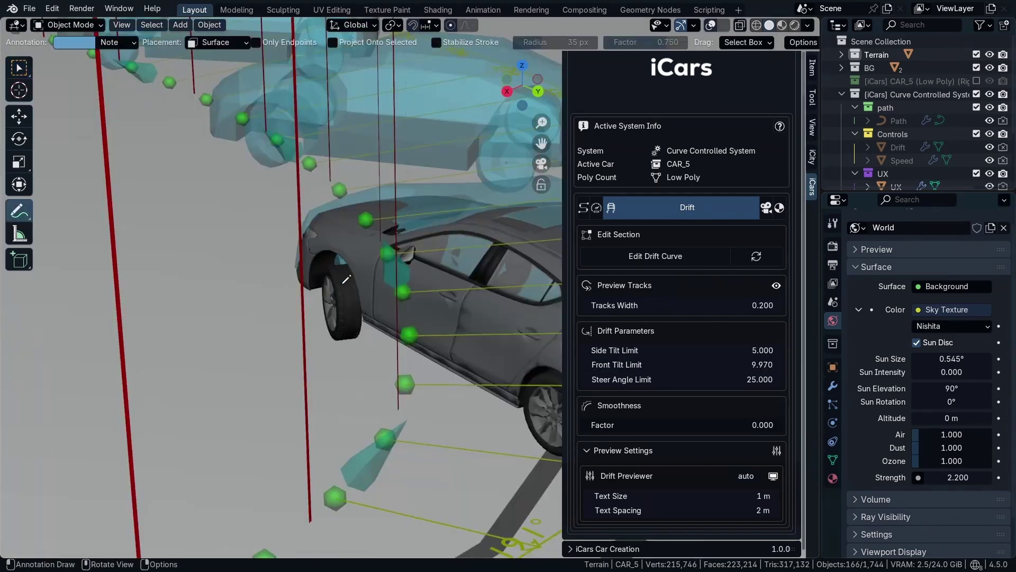
{"action": "left_click_drag", "start_coordinate": [345, 279], "coordinate": [348, 243]}
{"action": "left_click", "coordinate": [711, 25]}
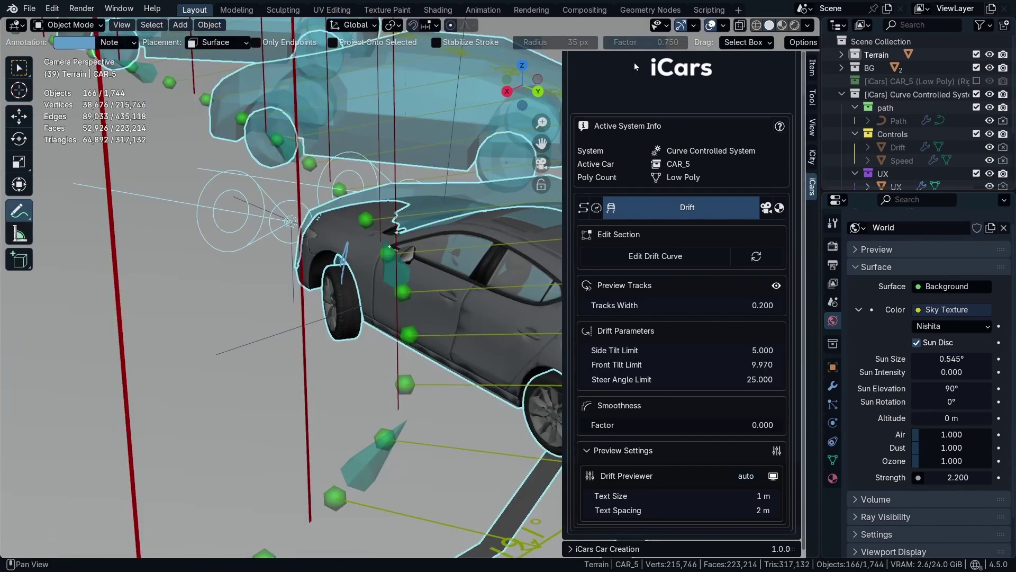
{"action": "mouse_move", "coordinate": [349, 244]}
{"action": "left_mouse_down"}
{"action": "mouse_move", "coordinate": [355, 234]}
{"action": "mouse_move", "coordinate": [337, 250]}
{"action": "left_mouse_up"}
{"action": "scroll", "coordinate": [343, 220], "scroll_direction": "down", "scroll_amount": 10, "text": "alt"}
{"action": "key", "text": "w"}
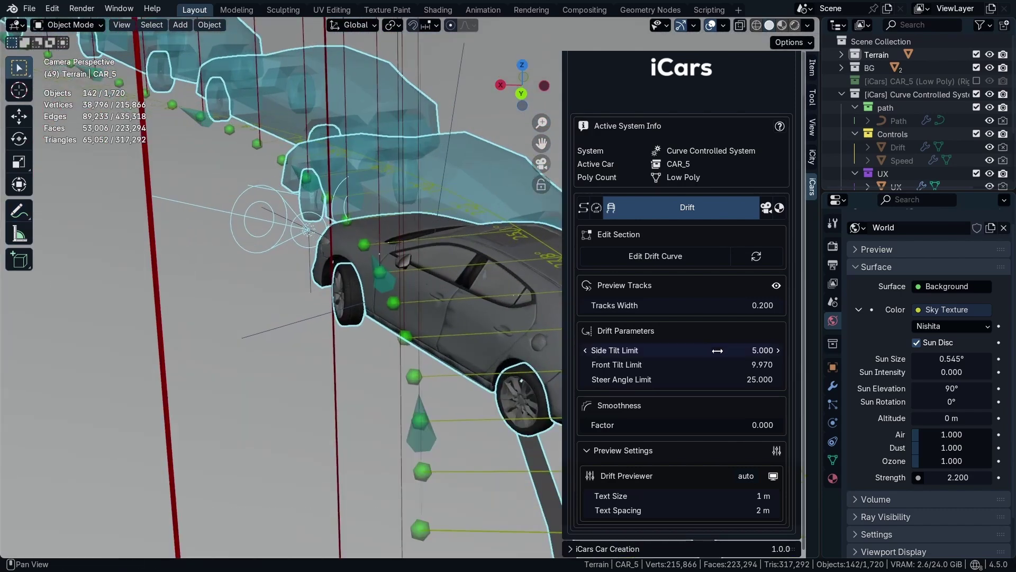
Step: Set the Front Tilt Limit to 10.000 and try a Side Tilt Limit of 10.000
{"action": "left_click_drag", "start_coordinate": [718, 365], "coordinate": [758, 363]}
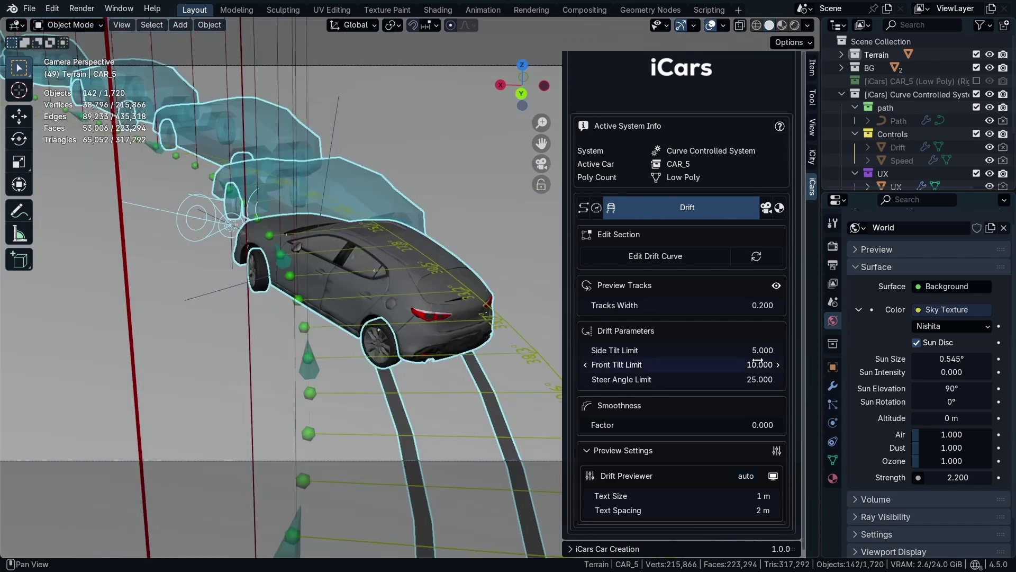
{"action": "left_click_drag", "start_coordinate": [668, 349], "coordinate": [704, 348]}
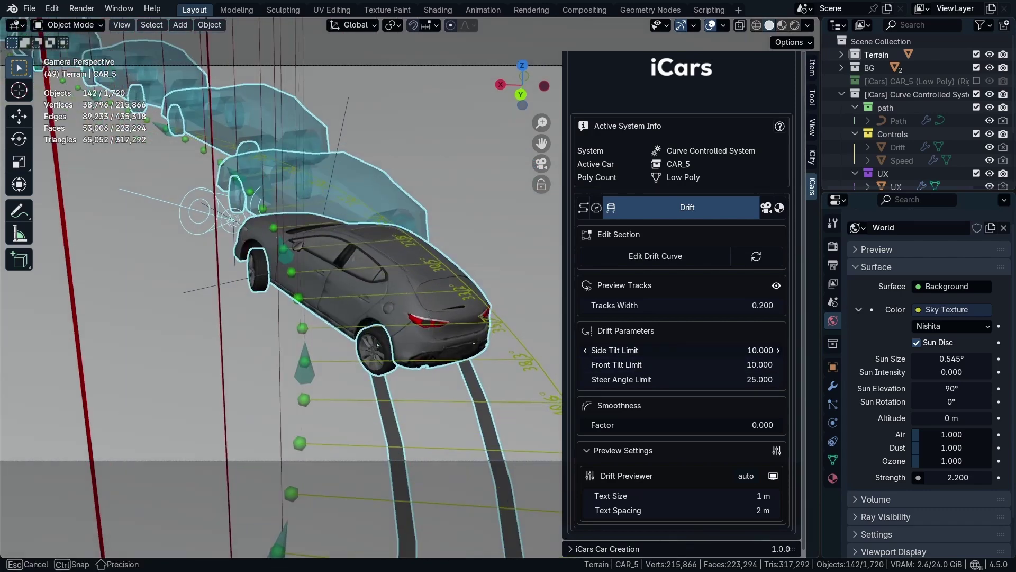
{"action": "key", "text": "Escape"}
Step: Annotate along the car's roof from behind to mark its sideways tilt
{"action": "mouse_move", "coordinate": [371, 334]}
{"action": "middle_mouse_down"}
{"action": "mouse_move", "coordinate": [313, 339]}
{"action": "mouse_move", "coordinate": [338, 352]}
{"action": "middle_mouse_up"}
{"action": "key", "text": "d"}
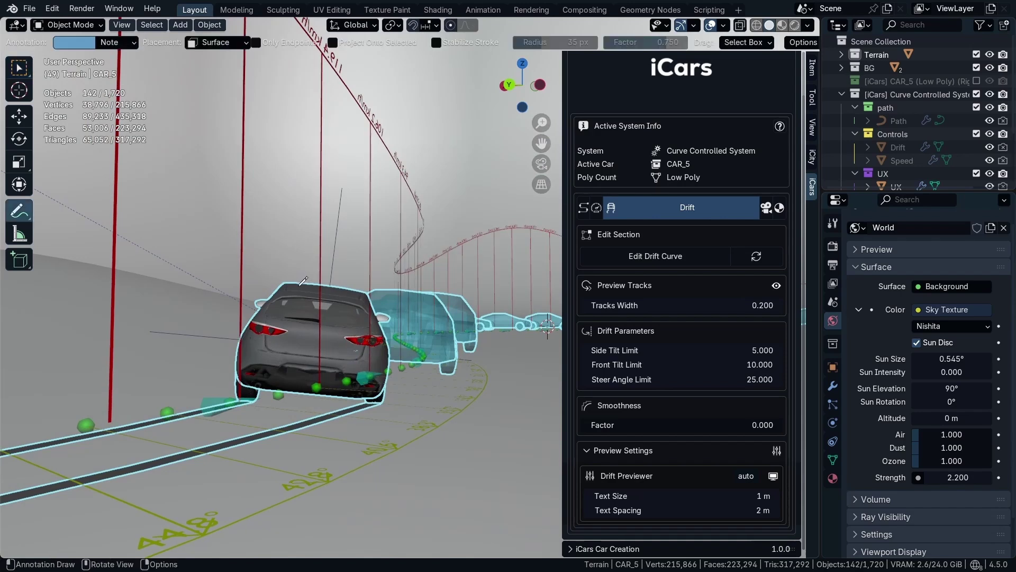
{"action": "left_click_drag", "start_coordinate": [292, 280], "coordinate": [431, 304]}
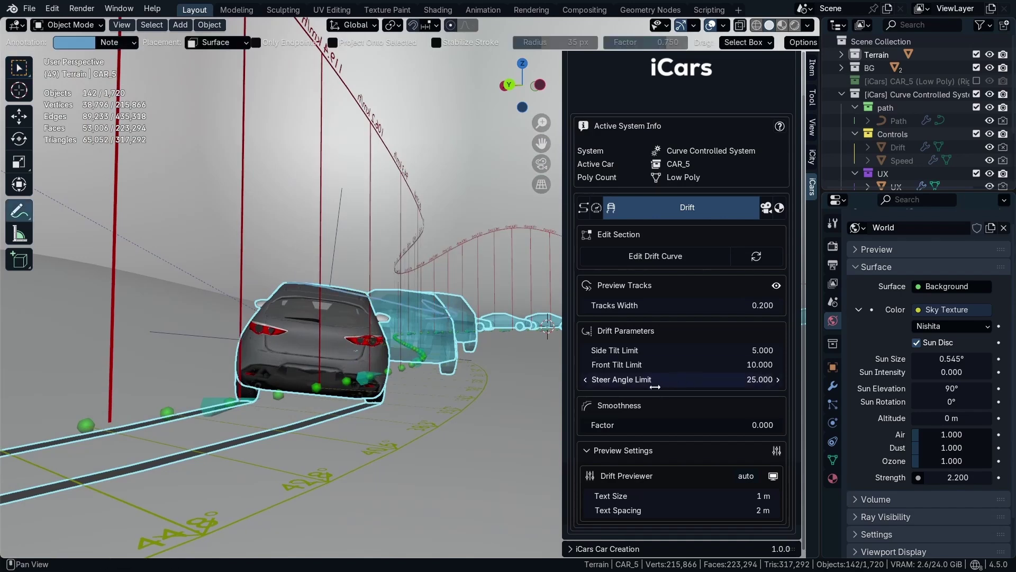
Step: Try a Side Tilt Limit of 0.000, set it to 10.000, and return to the Select tool
{"action": "left_click_drag", "start_coordinate": [736, 350], "coordinate": [694, 350]}
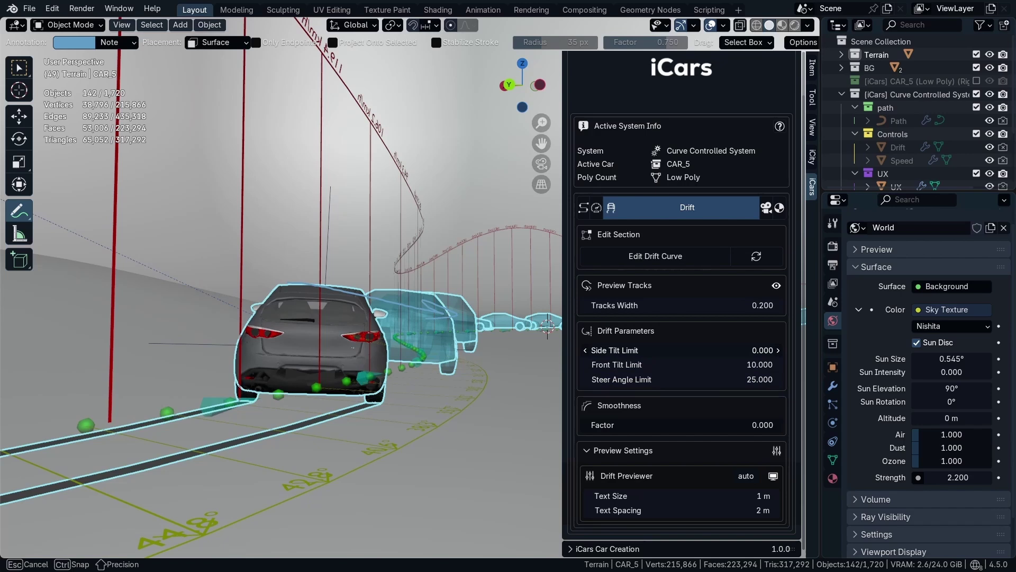
{"action": "left_click_drag", "start_coordinate": [693, 350], "coordinate": [778, 350]}
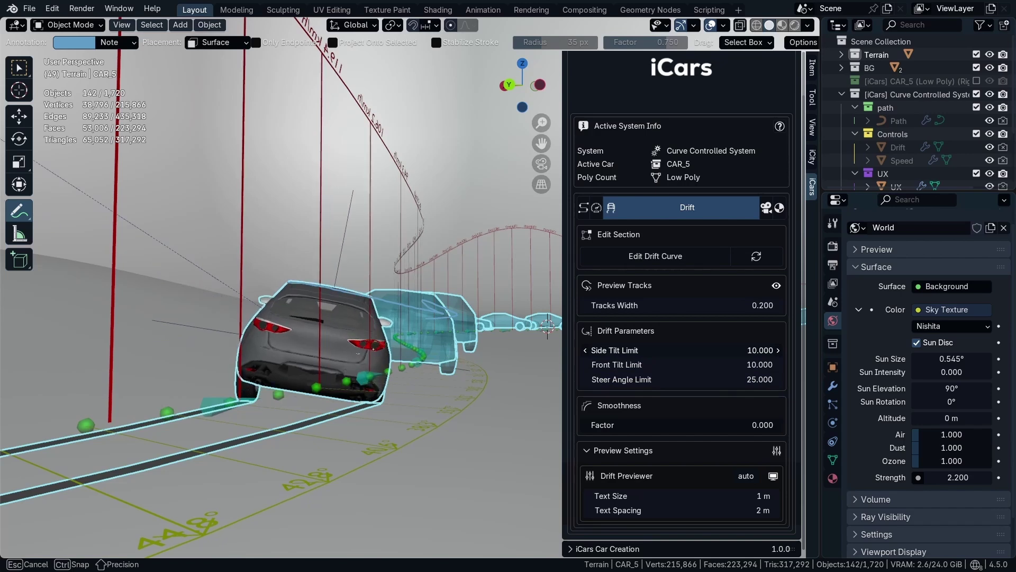
{"action": "key", "text": "w"}
Step: Try a Steer Angle Limit of 11.680 on the car's front wheel and cancel the change
{"action": "middle_click_drag", "start_coordinate": [458, 311], "coordinate": [392, 328]}
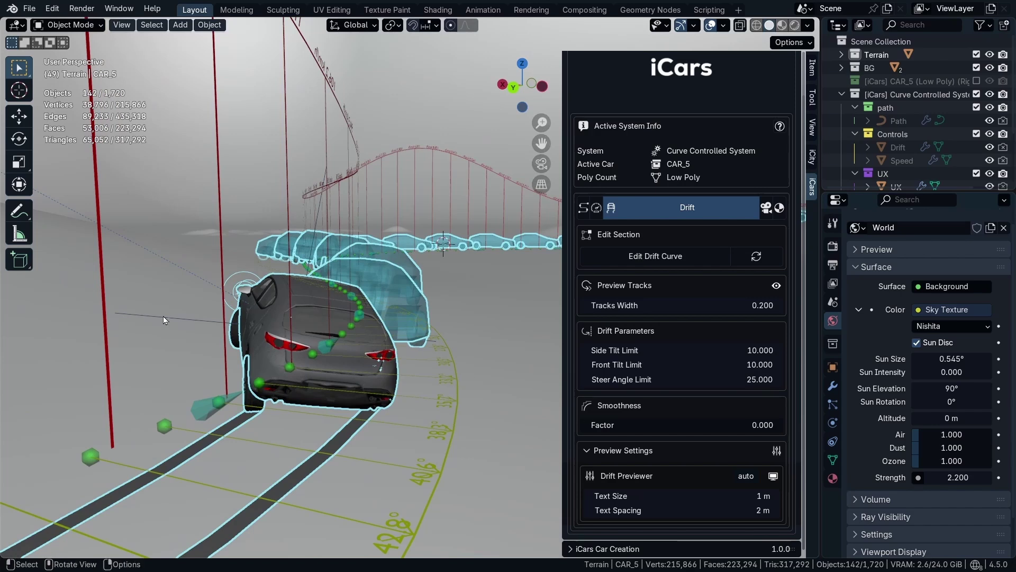
{"action": "scroll", "coordinate": [163, 316], "scroll_direction": "up", "scroll_amount": 4}
{"action": "middle_click_drag", "start_coordinate": [347, 367], "coordinate": [555, 417]}
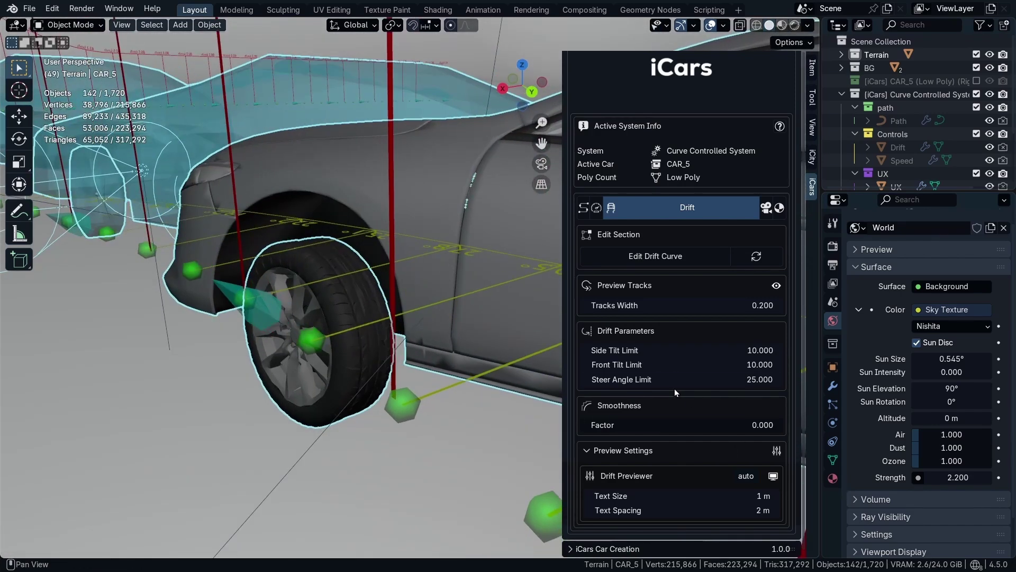
{"action": "mouse_move", "coordinate": [674, 380]}
{"action": "left_mouse_down"}
{"action": "mouse_move", "coordinate": [781, 380]}
{"action": "mouse_move", "coordinate": [672, 379]}
{"action": "left_mouse_up"}
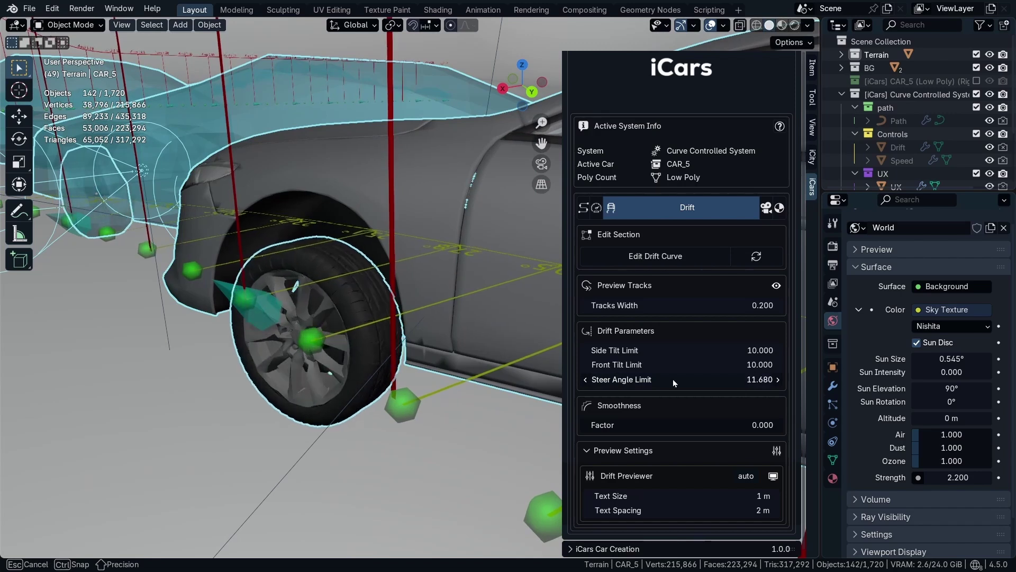
{"action": "key", "text": "Escape"}
Step: Switch the viewport to Rendered shading and examine the tire tracks behind the car
{"action": "scroll", "coordinate": [273, 301], "scroll_direction": "down", "scroll_amount": 8}
{"action": "scroll", "coordinate": [254, 293], "scroll_direction": "down", "scroll_amount": 4}
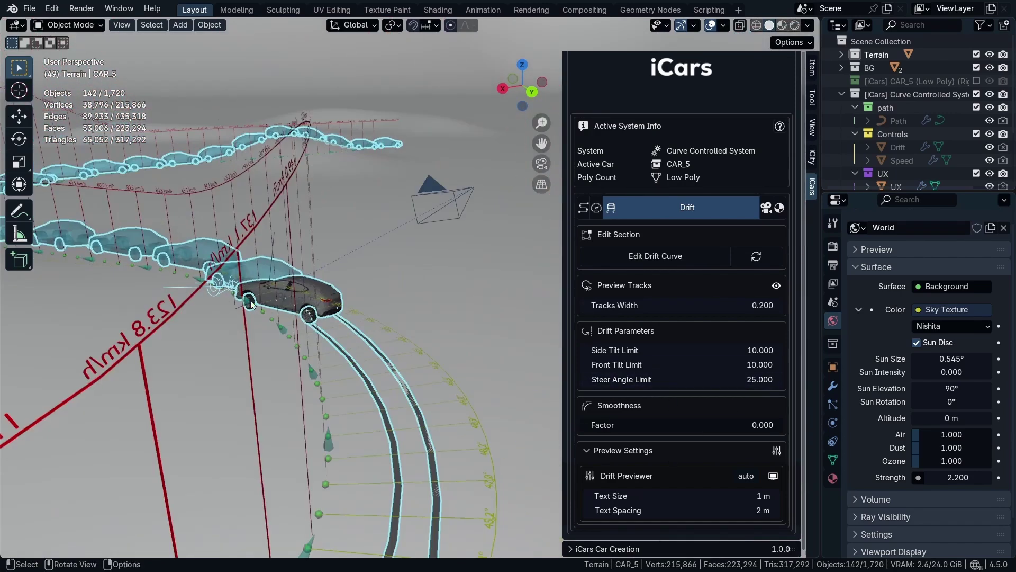
{"action": "scroll", "coordinate": [389, 347], "scroll_direction": "down", "scroll_amount": 3}
{"action": "key", "text": "z"}
{"action": "left_click", "coordinate": [379, 358]}
{"action": "scroll", "coordinate": [371, 349], "scroll_direction": "up", "scroll_amount": 8}
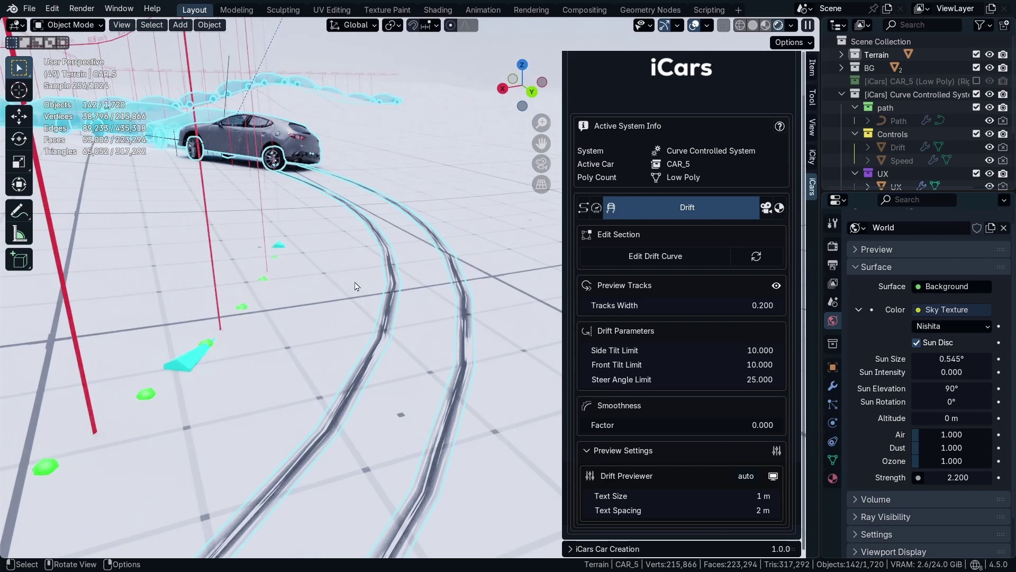
{"action": "middle_click_drag", "start_coordinate": [356, 286], "coordinate": [418, 238], "text": "shift"}
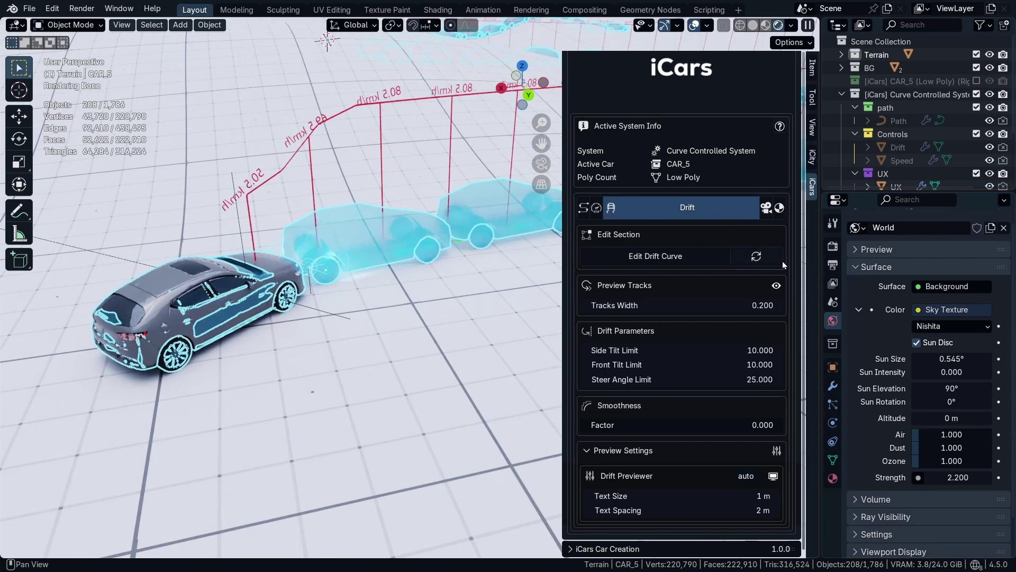
Step: Turn off the drift's Preview Tracks and play the animation, following the car along its path
{"action": "left_click", "coordinate": [776, 285]}
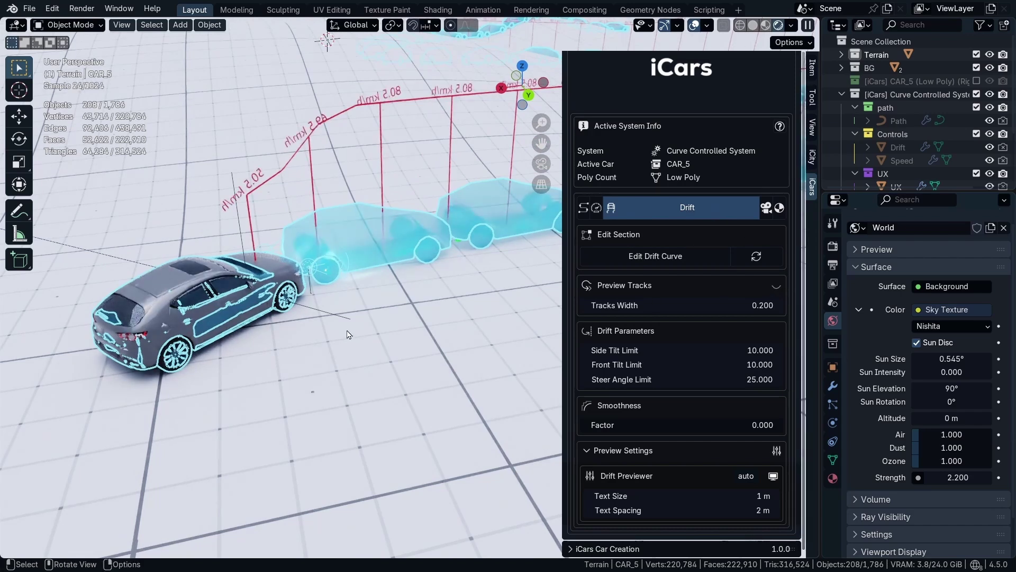
{"action": "key", "text": "space"}
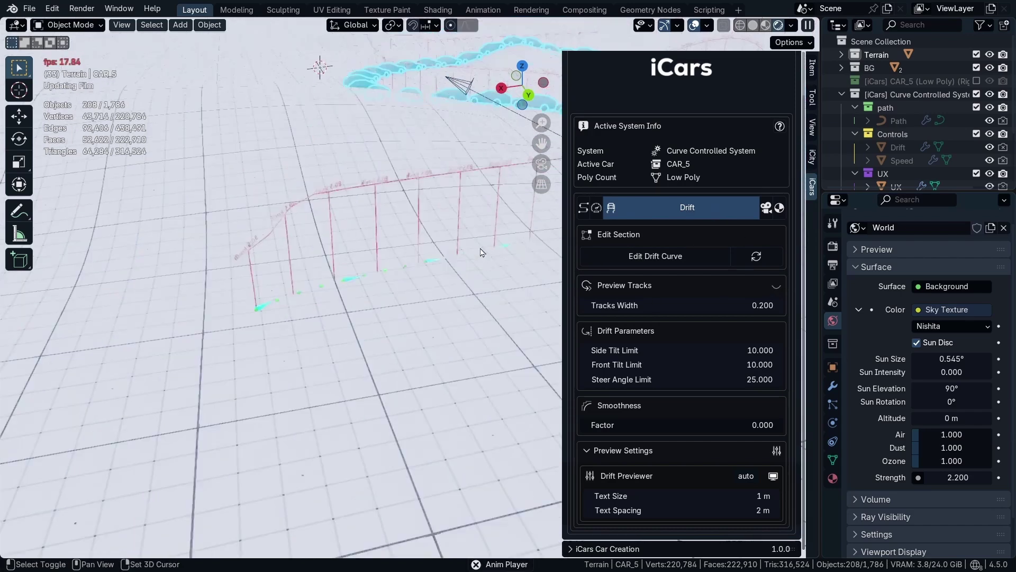
{"action": "middle_click_drag", "start_coordinate": [482, 252], "coordinate": [373, 302], "text": "shift"}
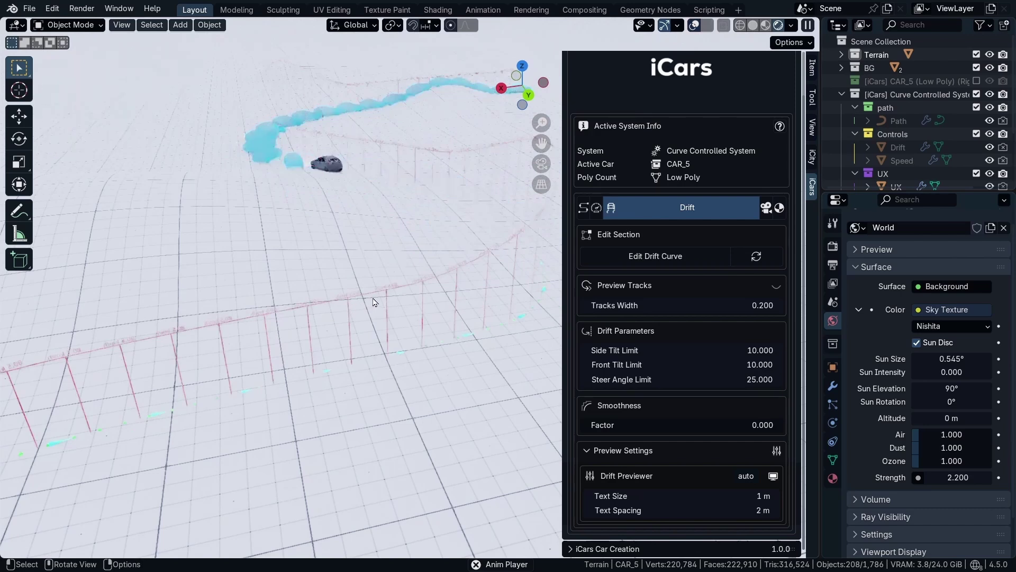
{"action": "middle_click_drag", "start_coordinate": [363, 247], "coordinate": [248, 351], "text": "shift"}
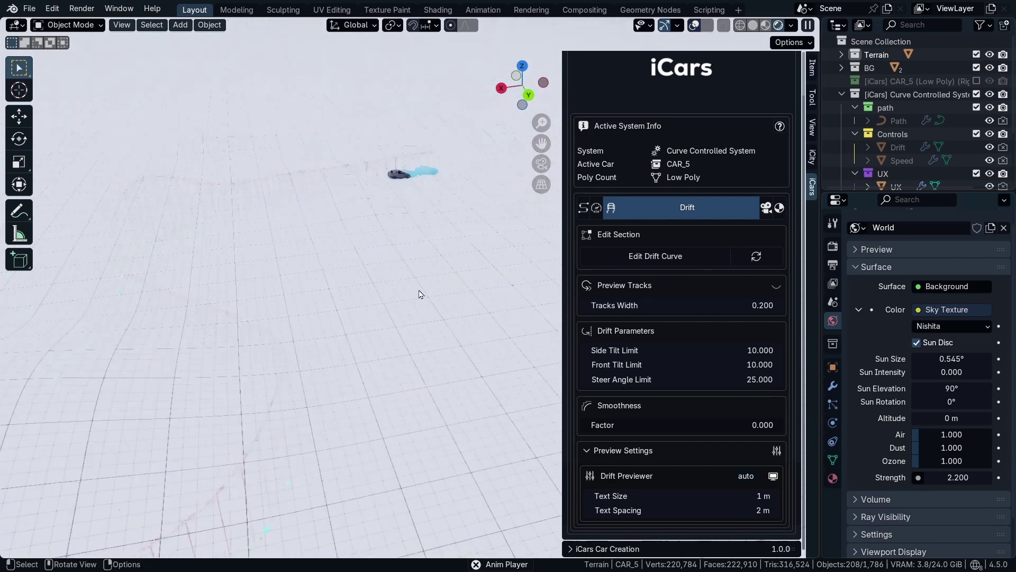